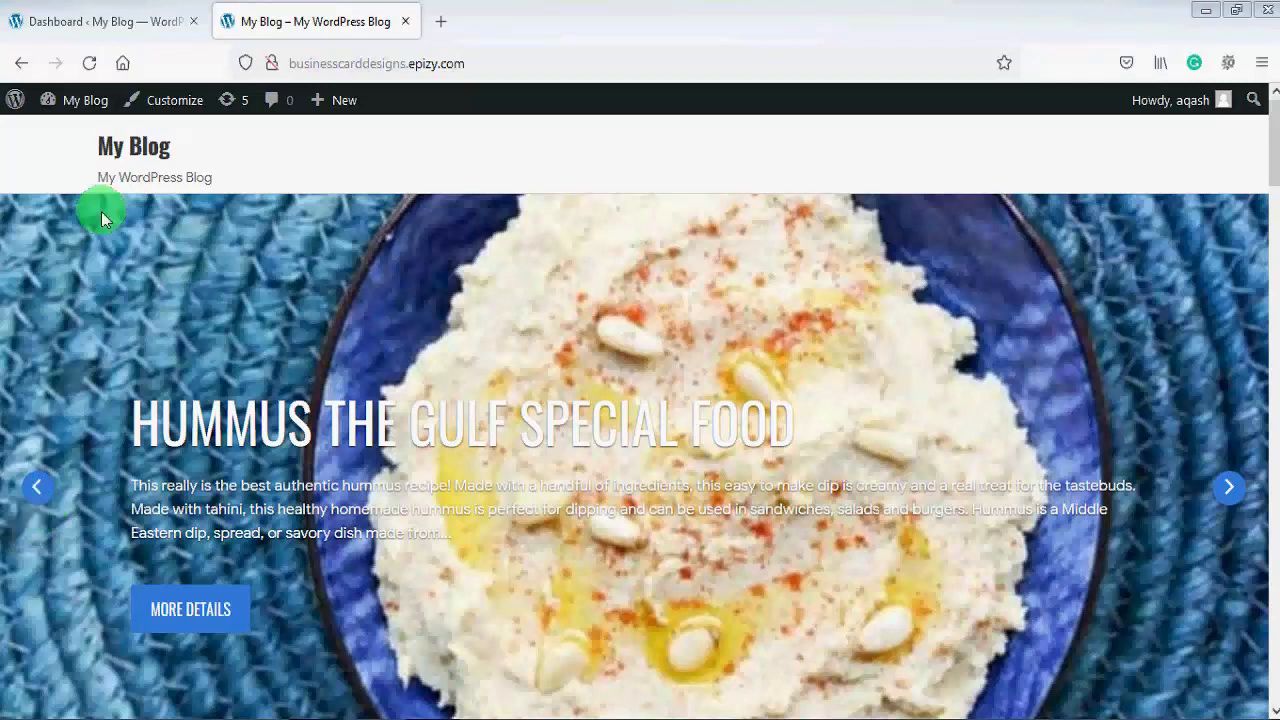
# Step: Go to the dashboard's Appearance > Menus page
pyautogui.click(121, 28)
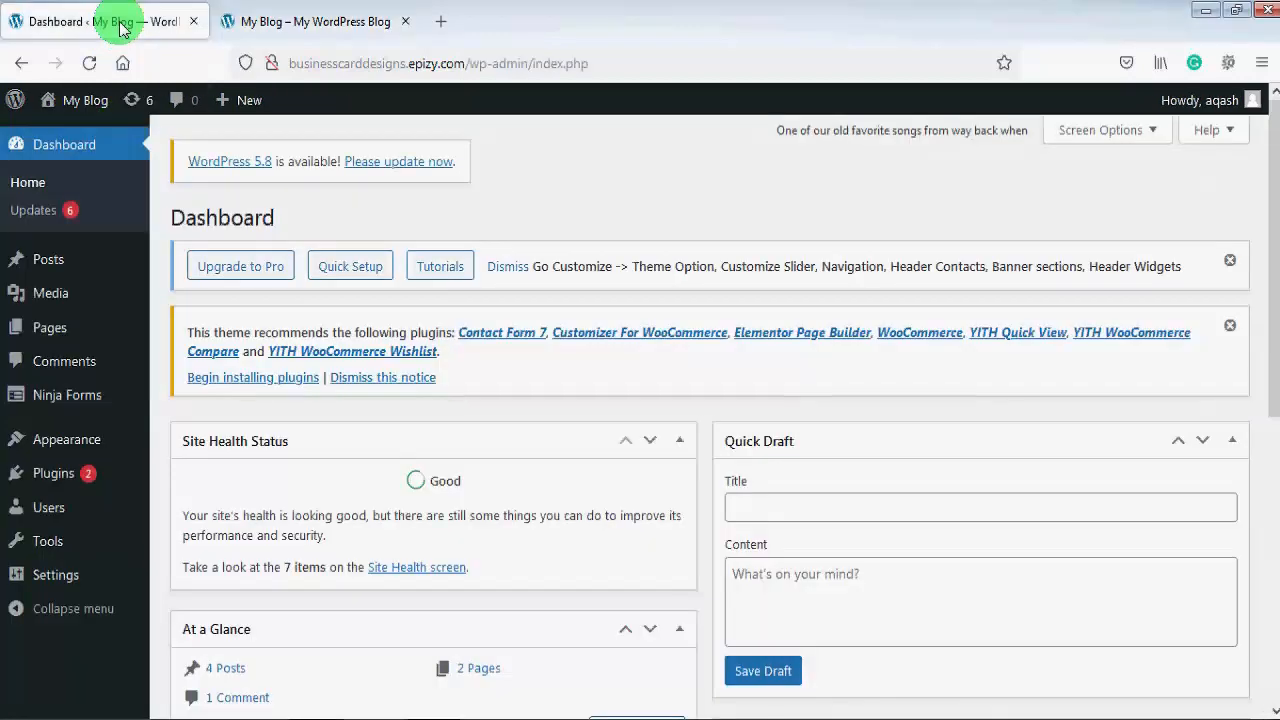
pyautogui.moveTo(94, 434)
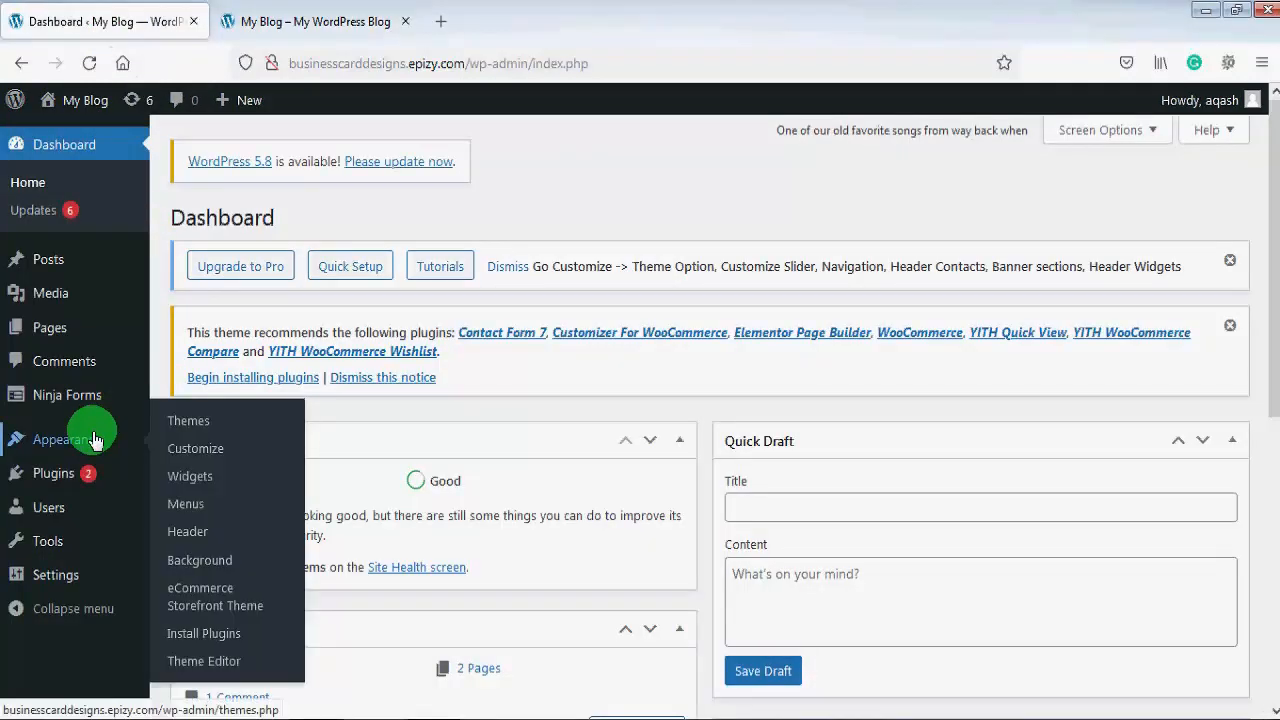
pyautogui.click(210, 513)
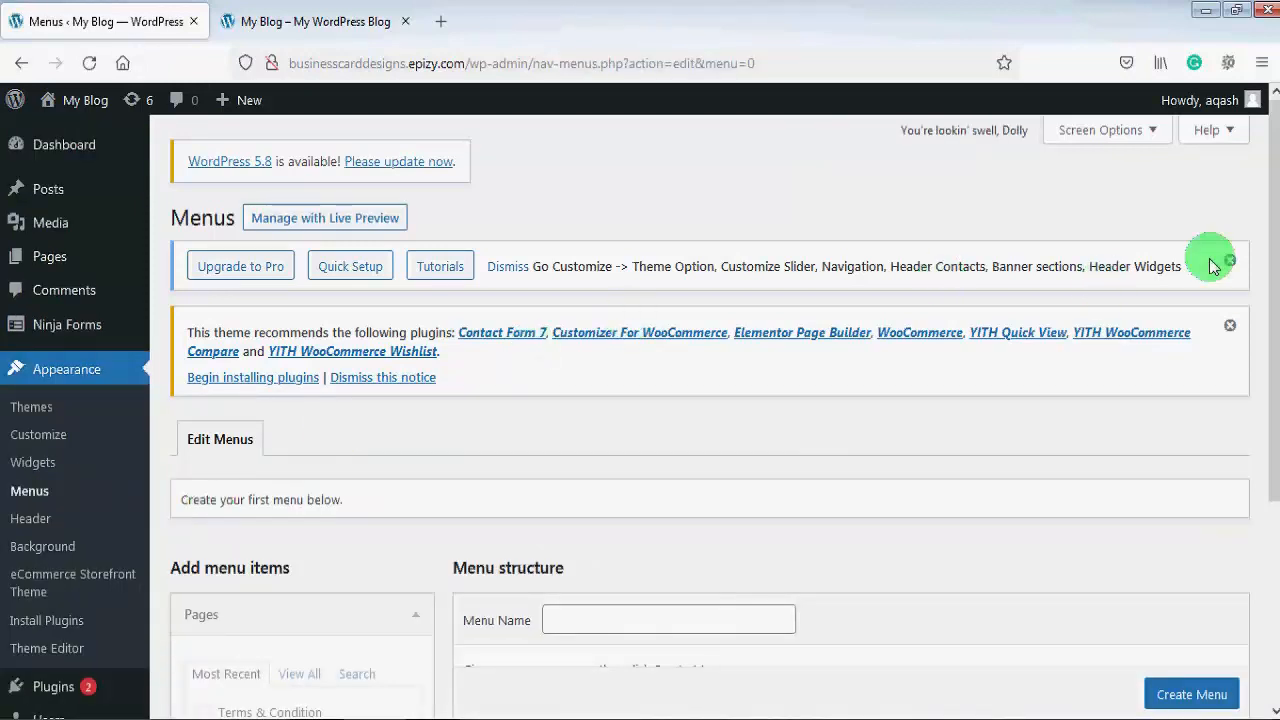
pyautogui.moveTo(1268, 243); pyautogui.dragTo(1275, 430)
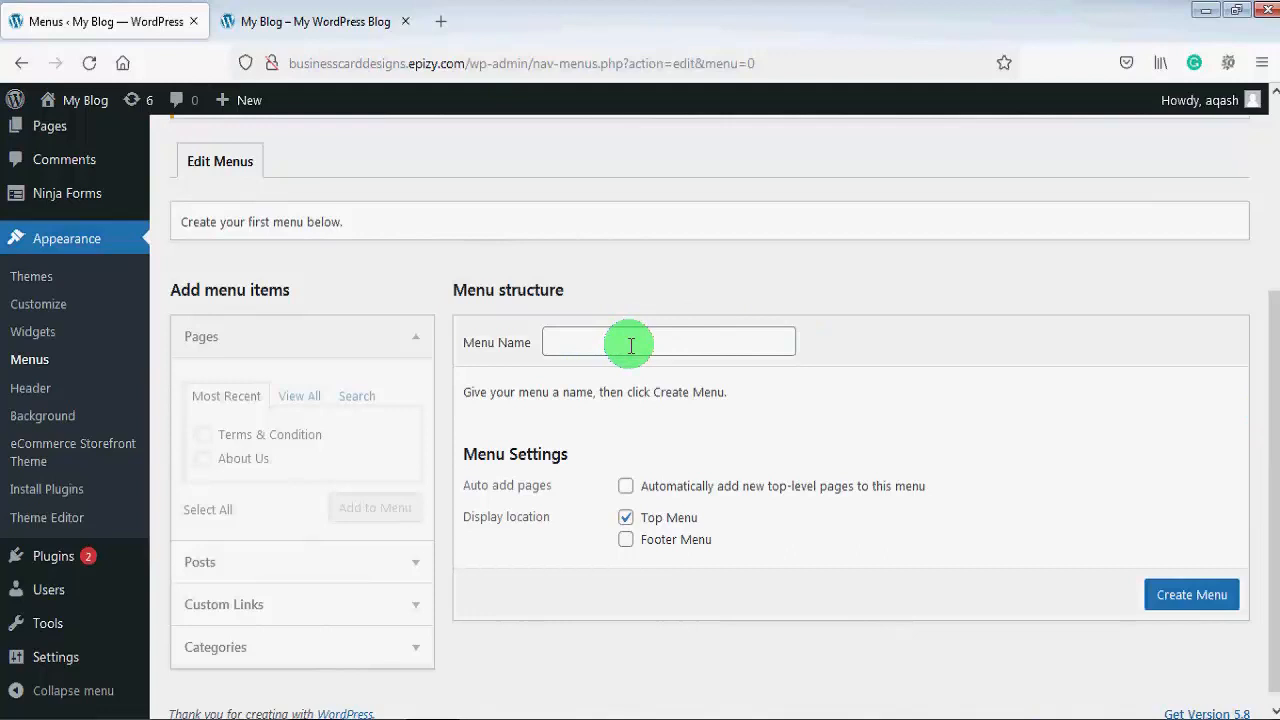
# Step: Create a menu named 'Main Menu' with the Top Menu display location ticked
pyautogui.click(674, 342)
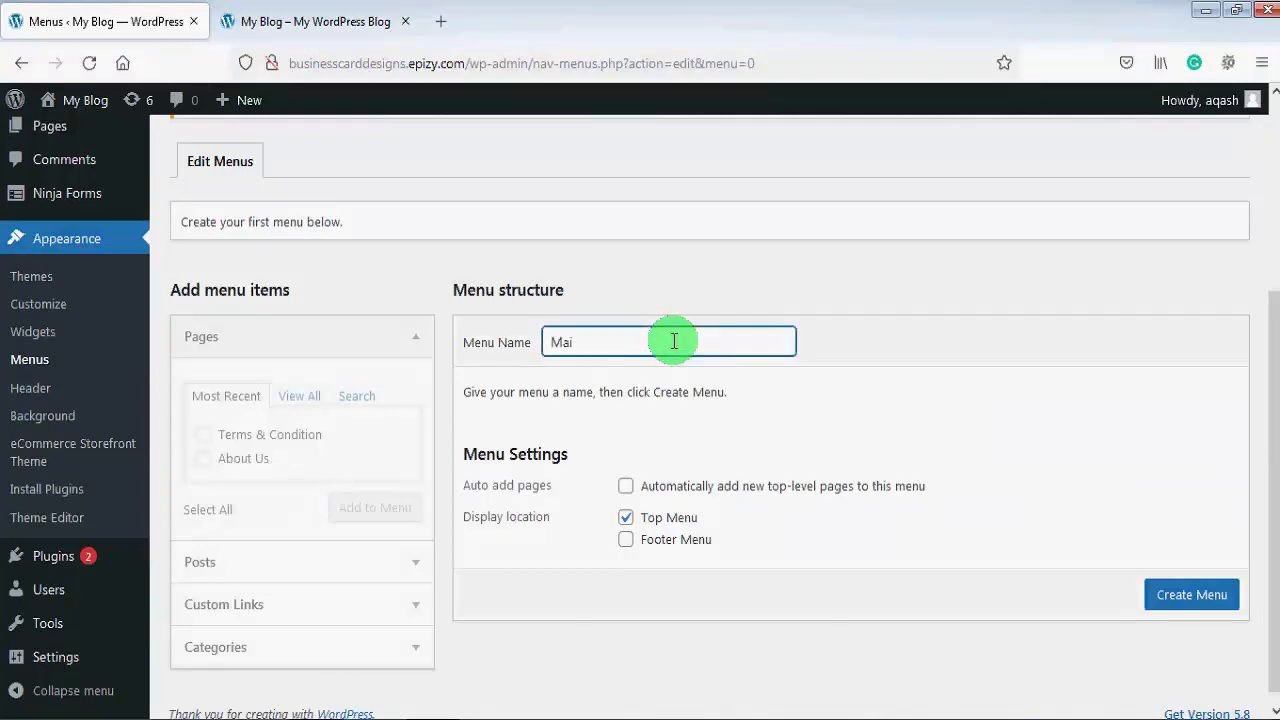
pyautogui.write('Main Menu')
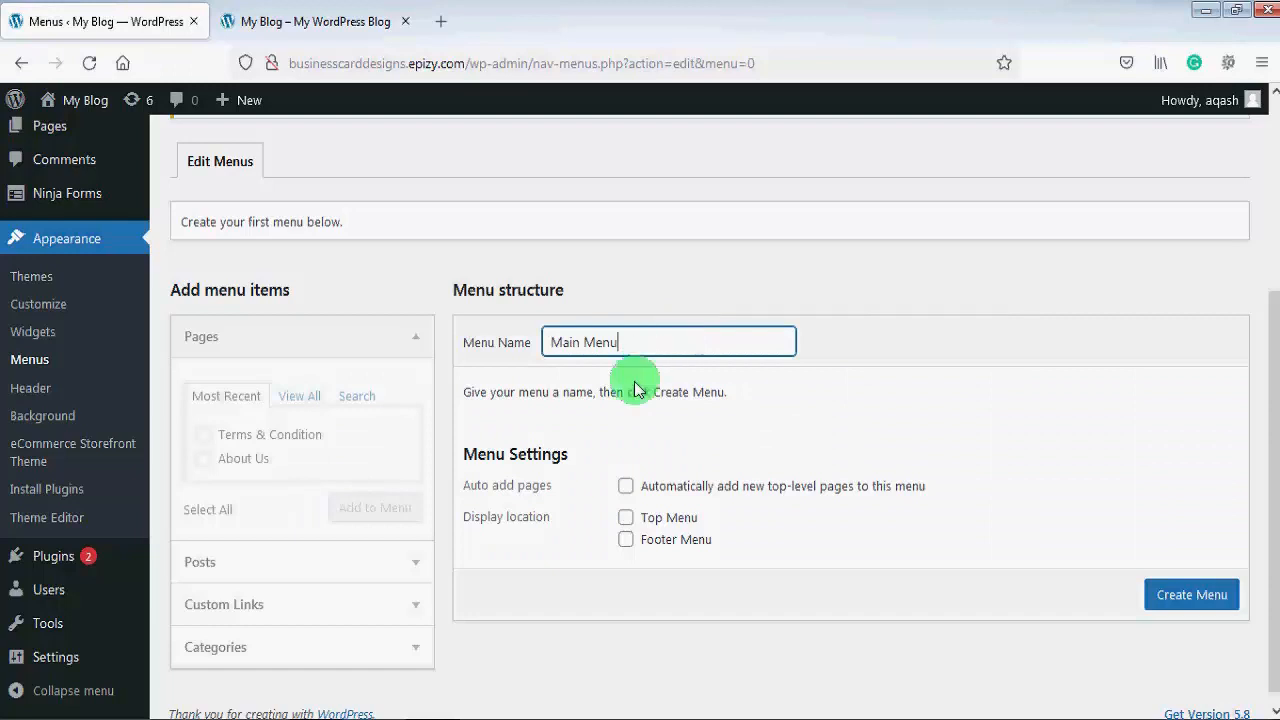
pyautogui.click(626, 519)
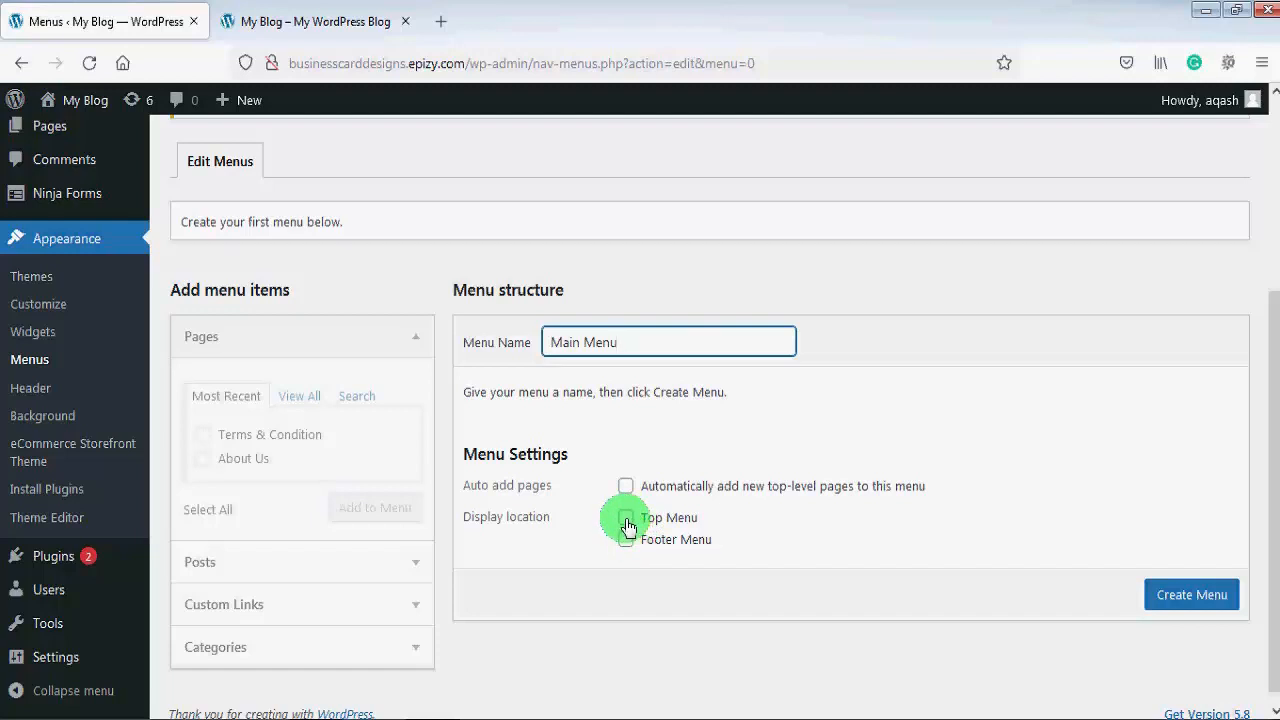
pyautogui.click(626, 520)
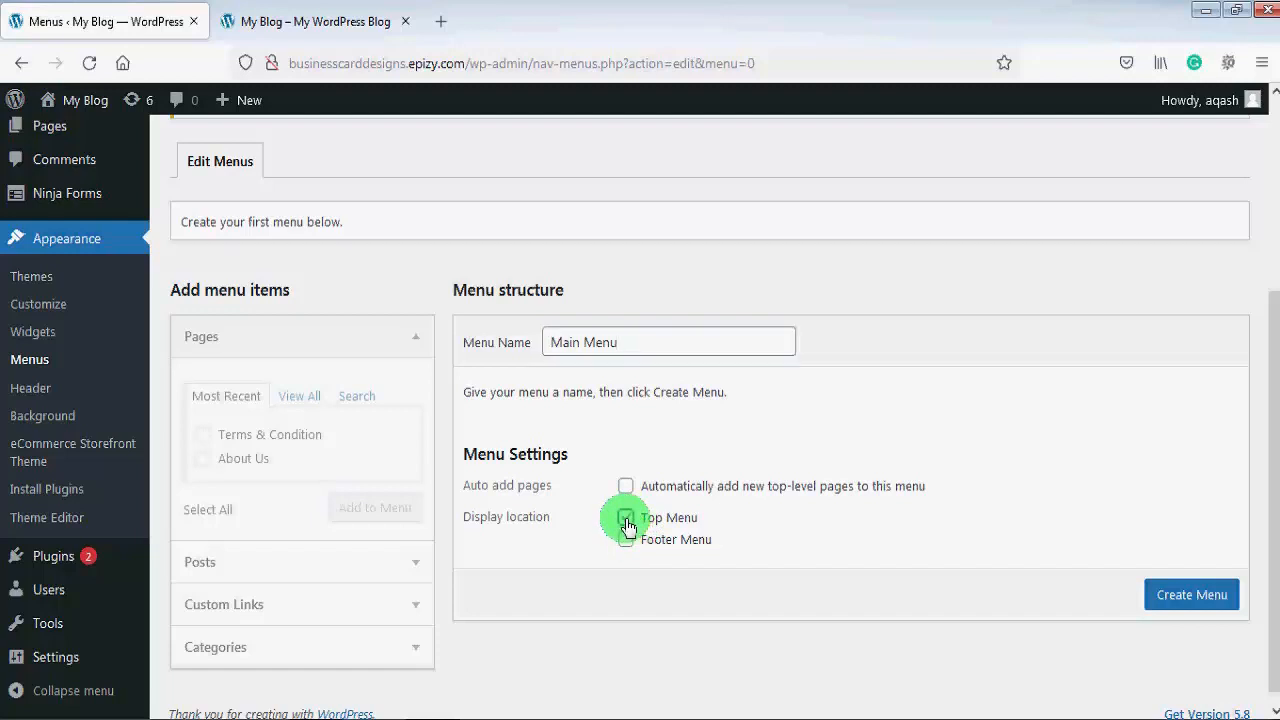
pyautogui.click(1178, 597)
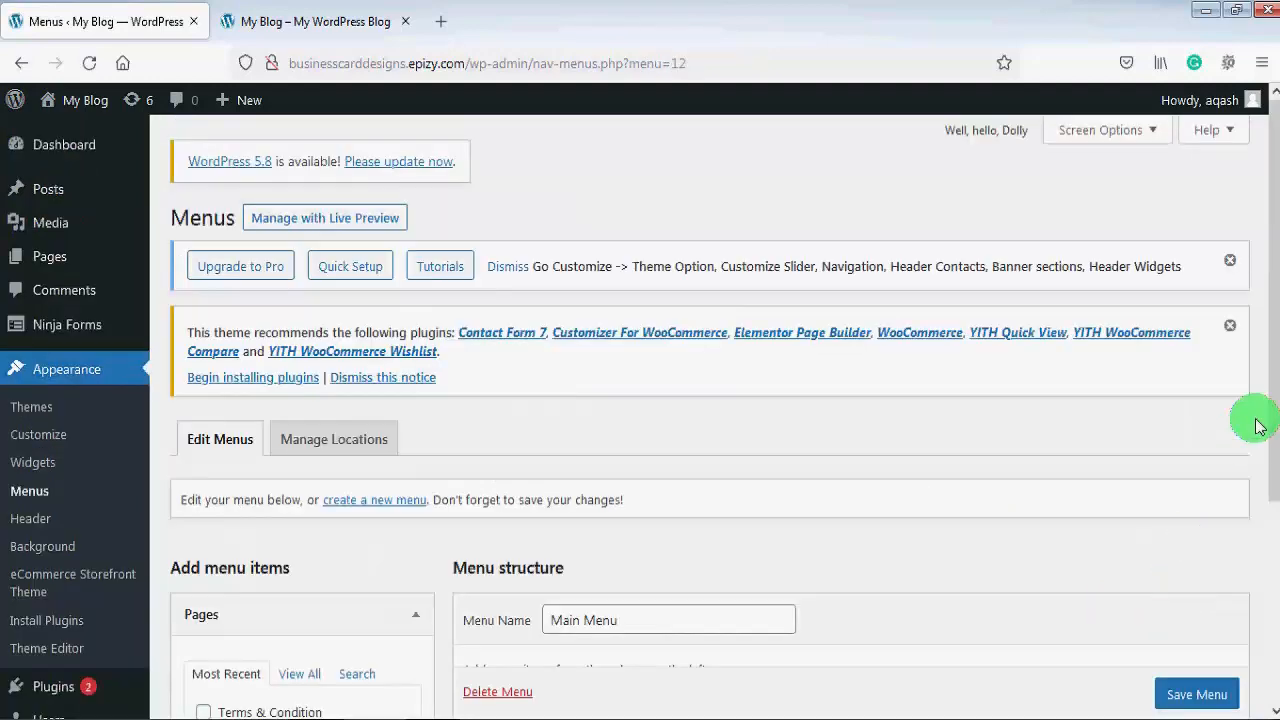
# Step: Add the Terms & Condition and About Us pages to Main Menu, then save the menu
pyautogui.moveTo(1269, 394); pyautogui.dragTo(1274, 590)
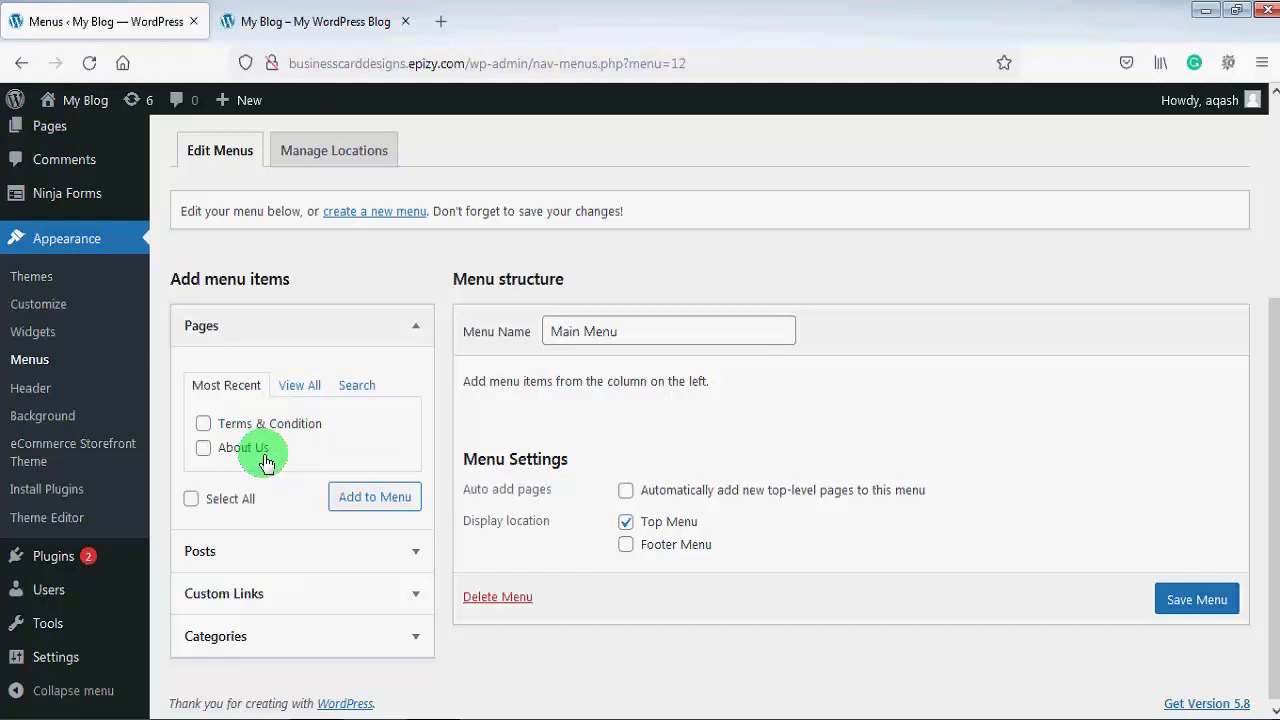
pyautogui.click(203, 424)
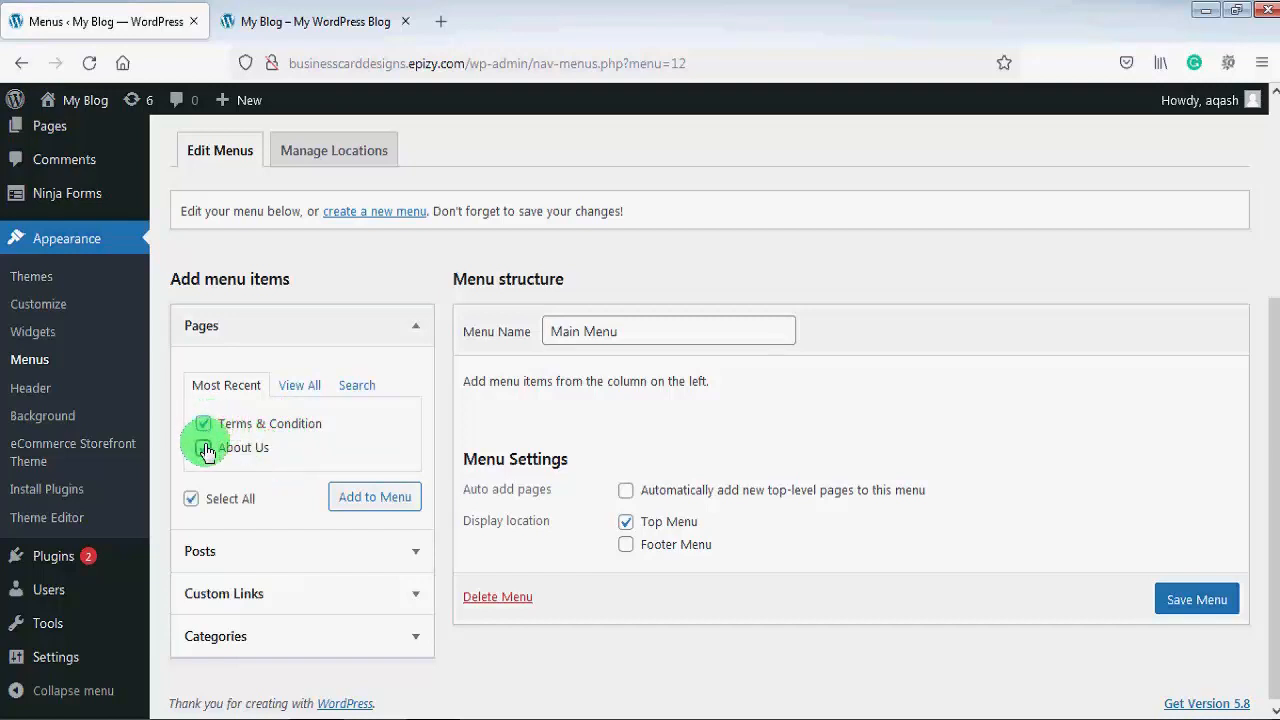
pyautogui.click(203, 448)
pyautogui.click(381, 498)
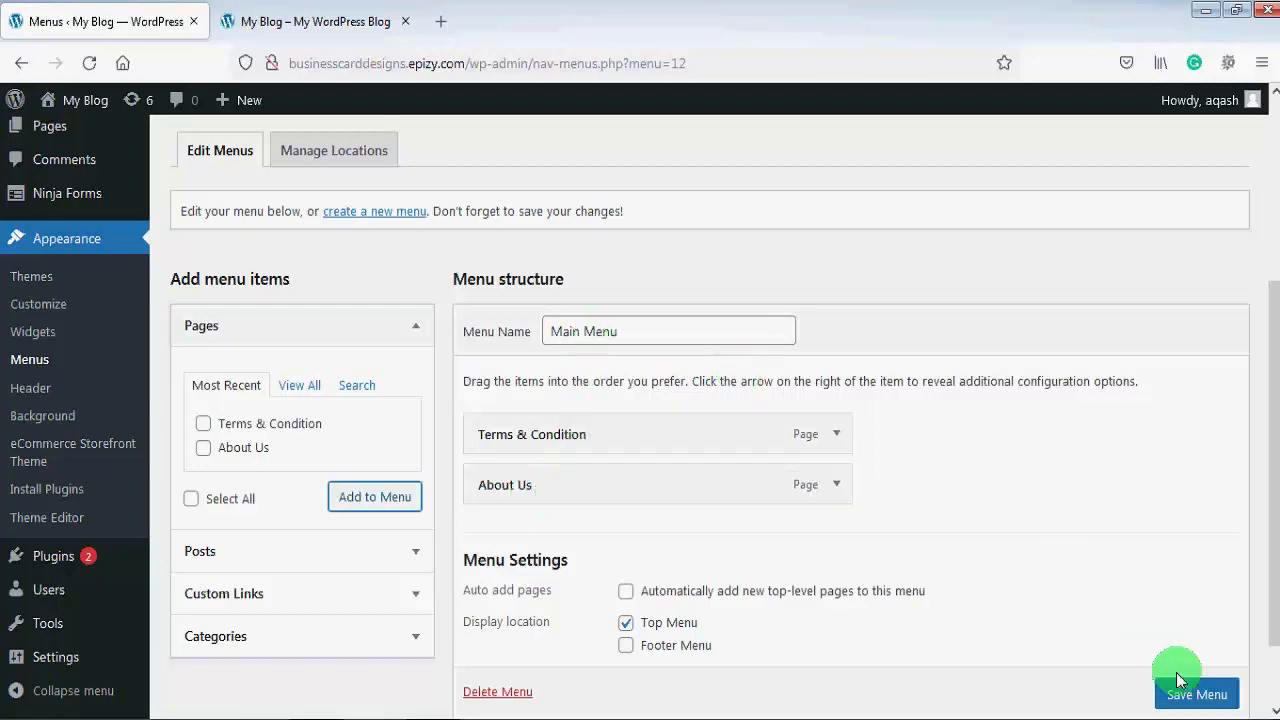
pyautogui.click(1196, 696)
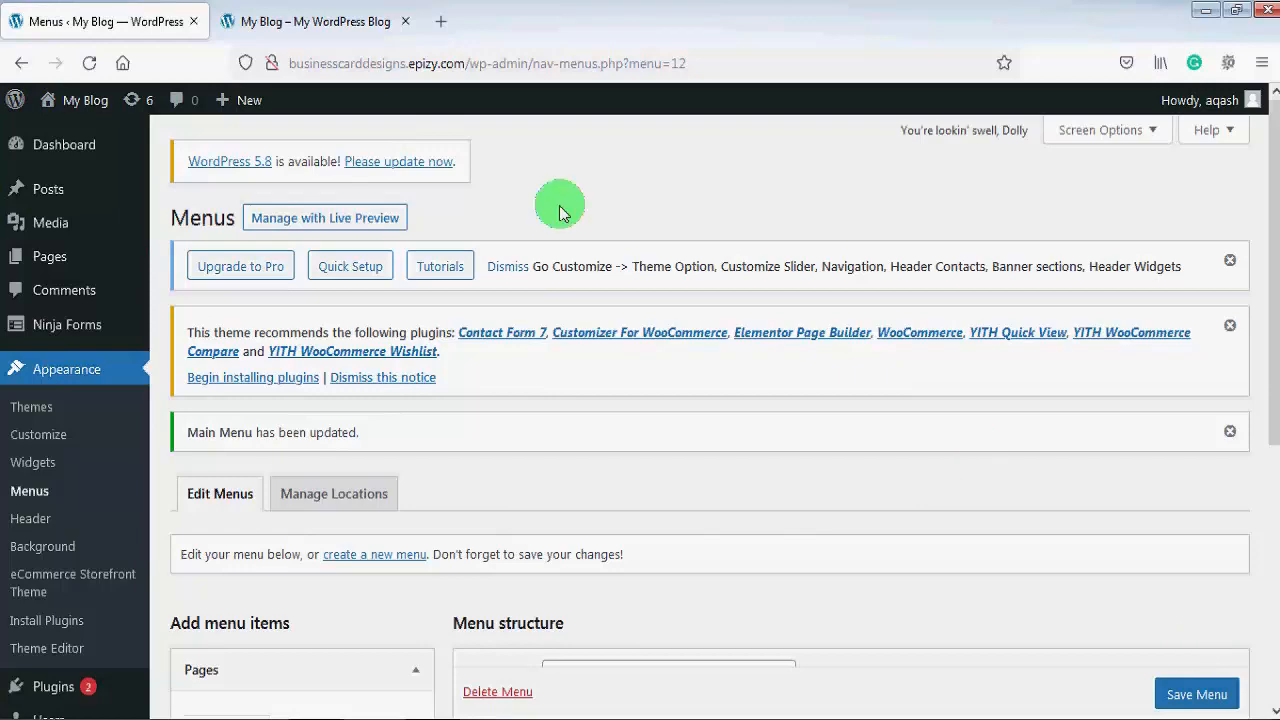
# Step: Reload the live blog to show Terms & Condition and About Us in the header
pyautogui.click(341, 32)
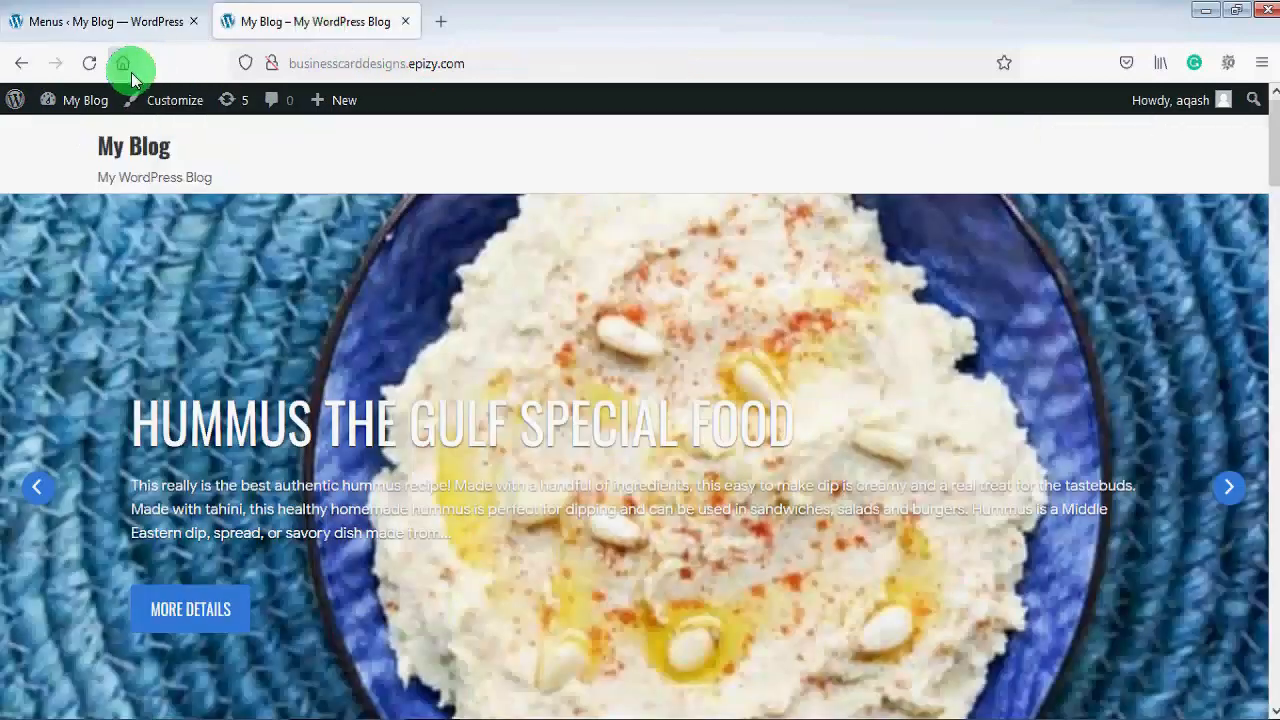
pyautogui.click(89, 63)
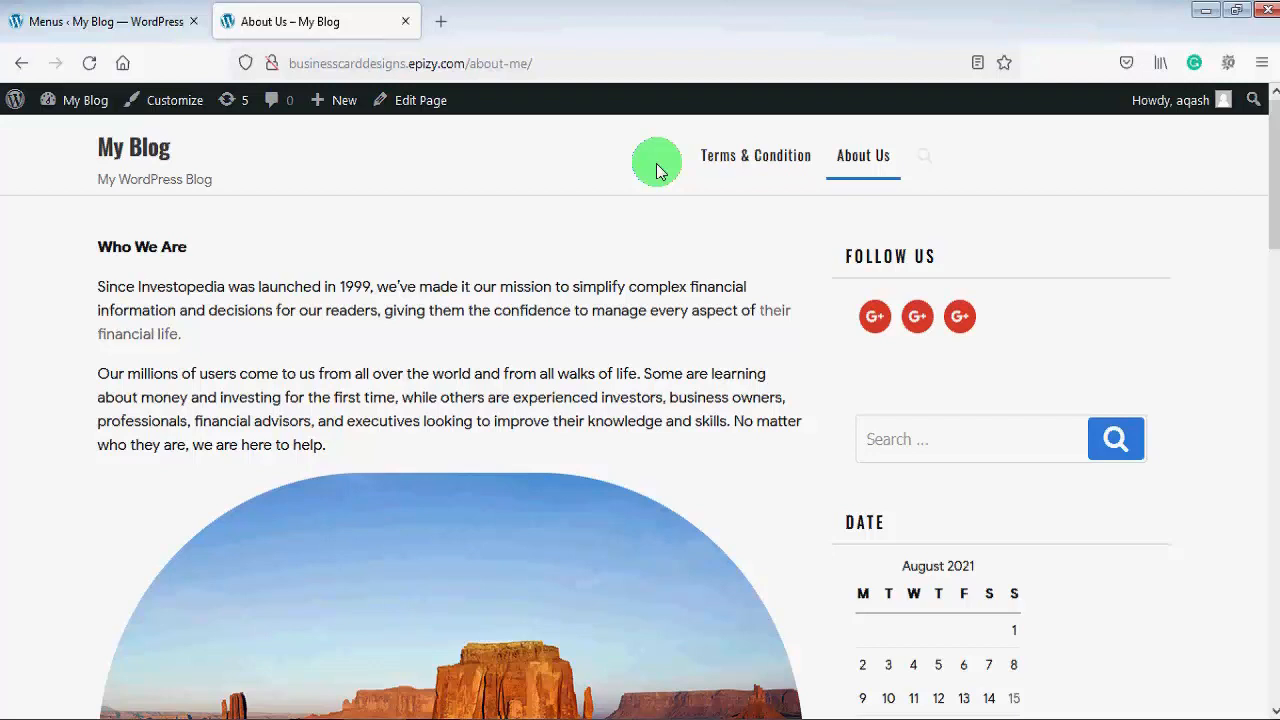
# Step: Copy the site's domain from the address bar and go back to the Menus page
pyautogui.click(468, 63)
pyautogui.moveTo(468, 63); pyautogui.dragTo(290, 66)
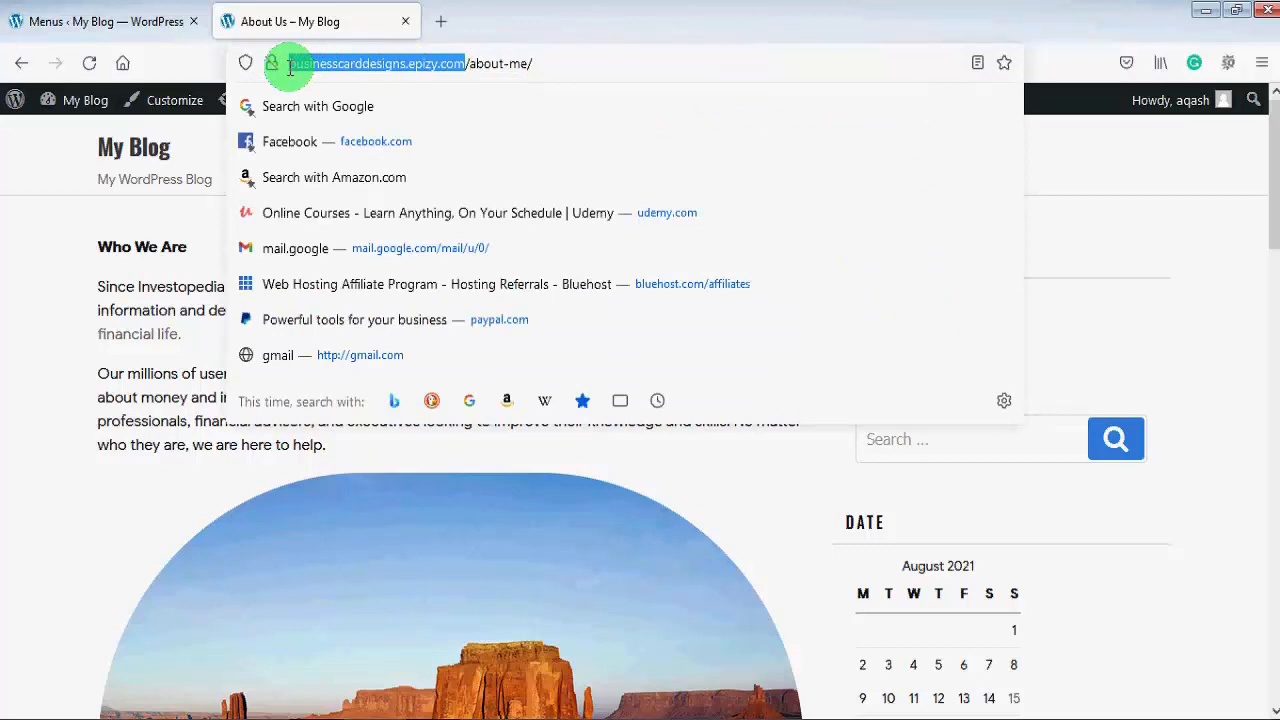
pyautogui.click(140, 21)
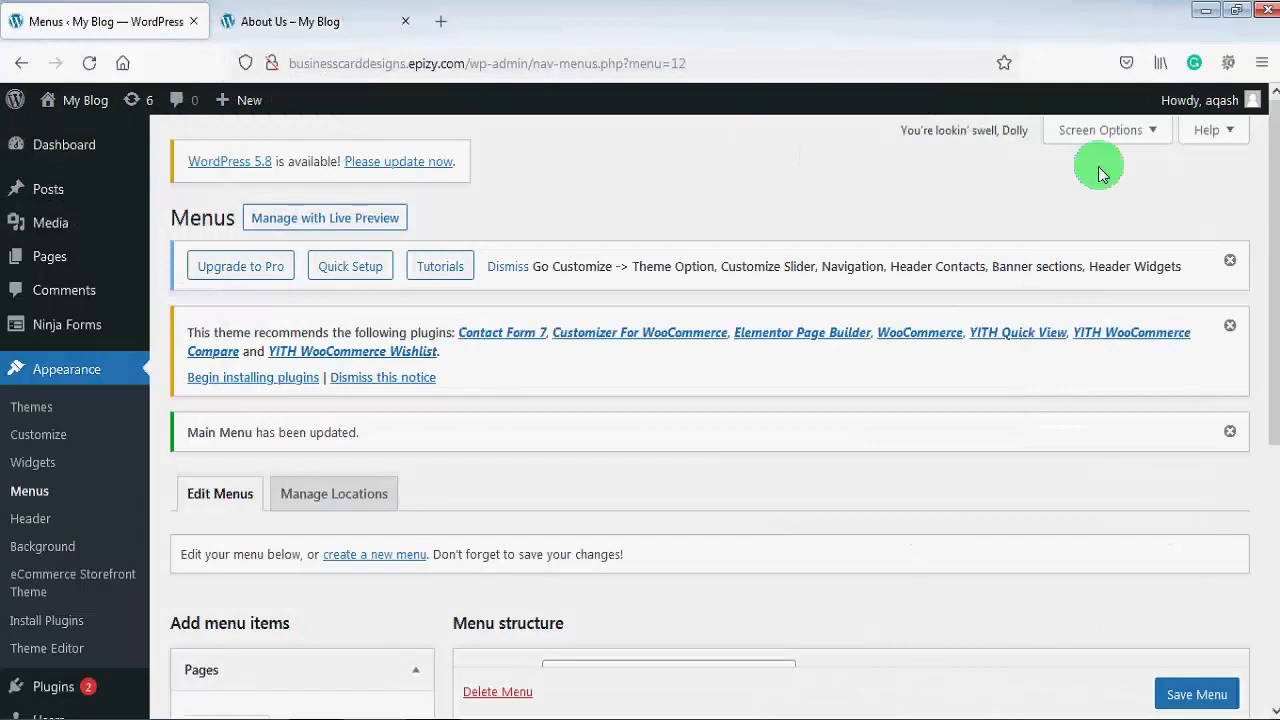
pyautogui.moveTo(1275, 218); pyautogui.dragTo(1268, 450)
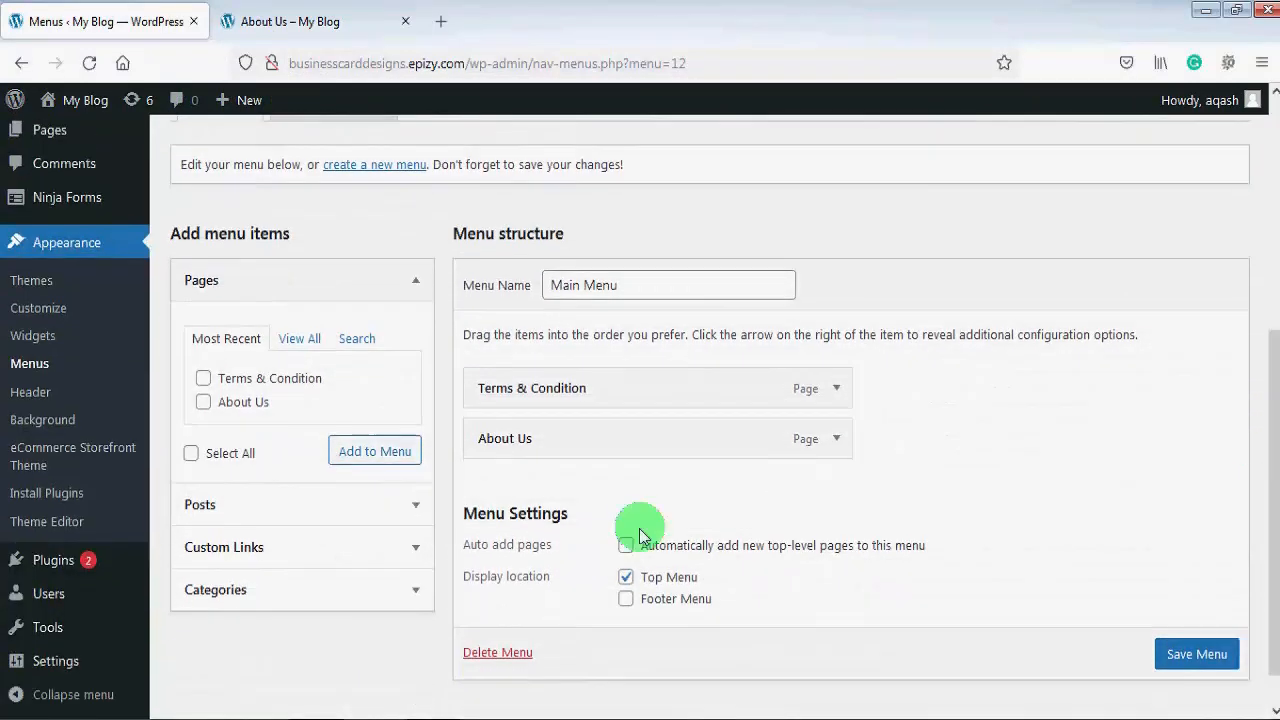
# Step: Add a 'Home' custom link with the site URL to Main Menu and save
pyautogui.click(350, 549)
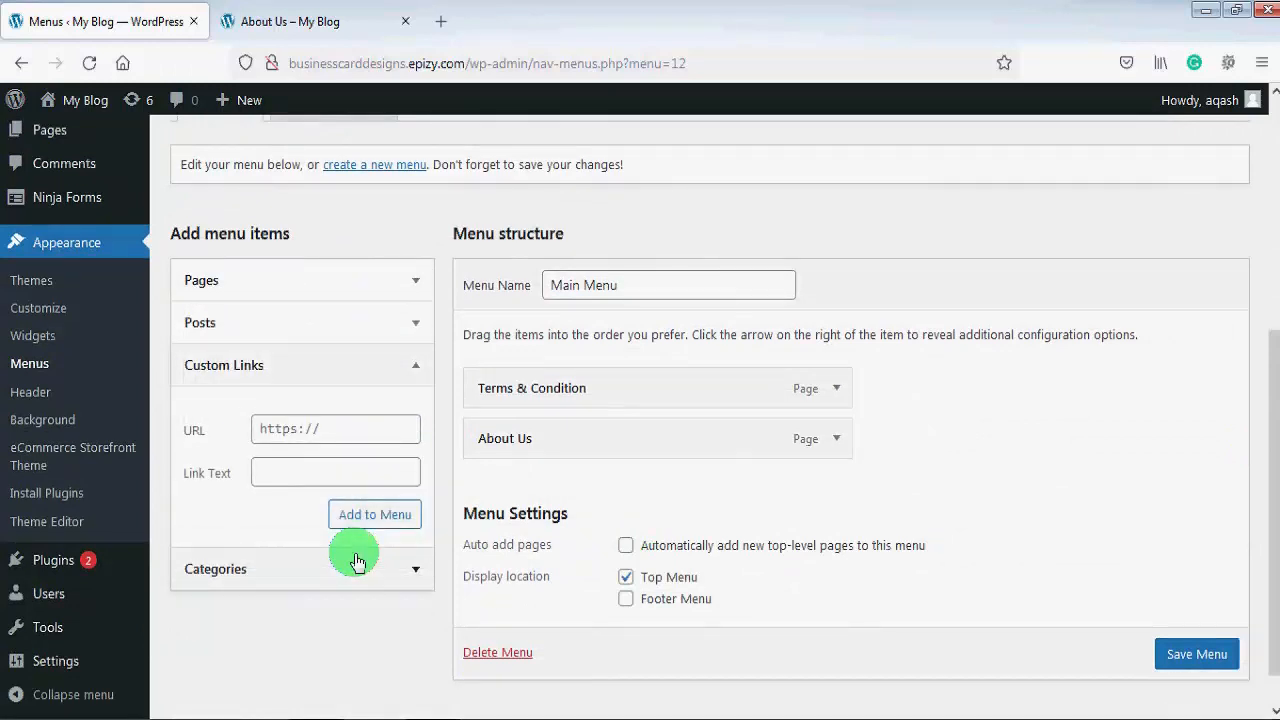
pyautogui.click(333, 431)
pyautogui.hotkey('ctrl', 'v')
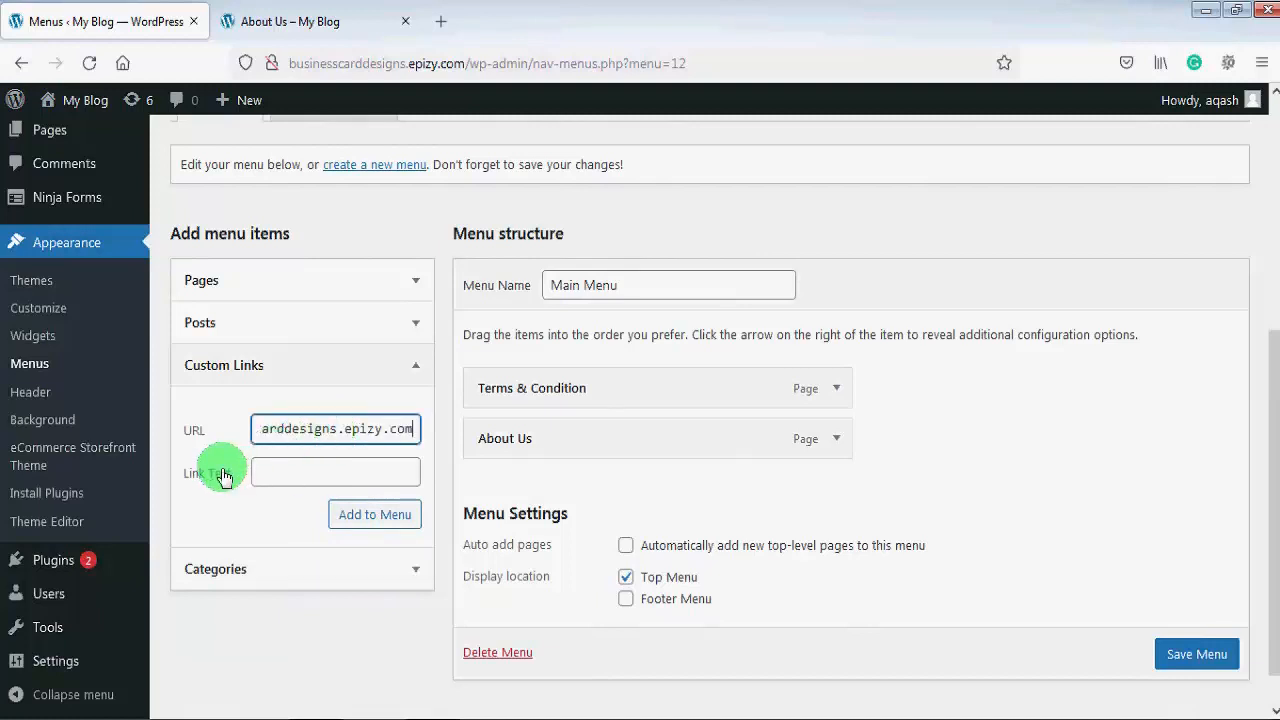
pyautogui.click(306, 473)
pyautogui.write('Home')
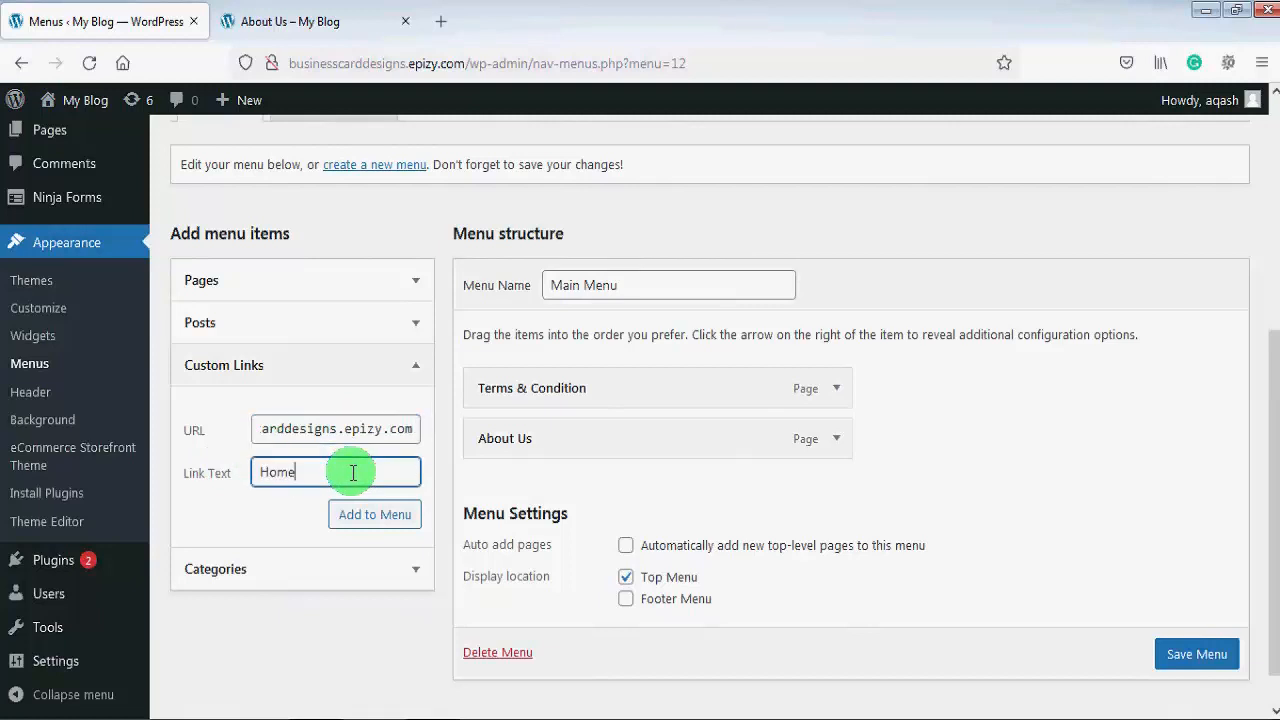
pyautogui.click(375, 518)
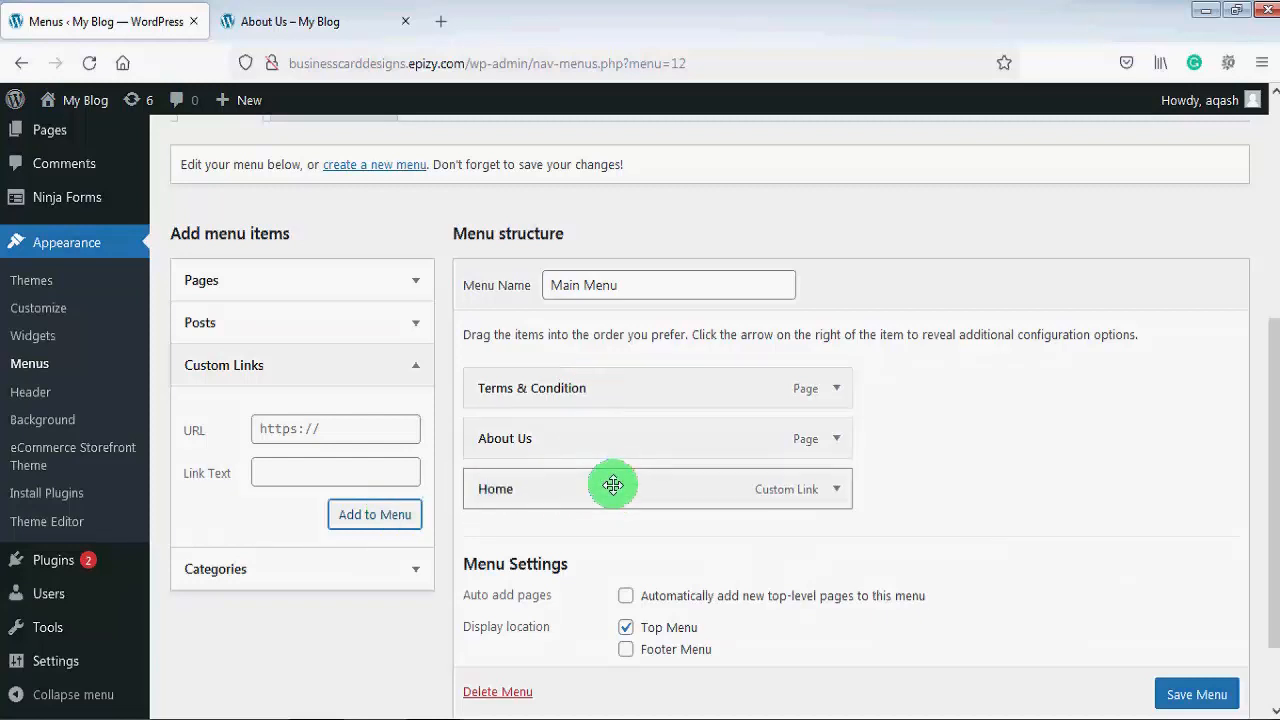
pyautogui.click(1190, 697)
pyautogui.scroll(-1, 1200, 703)
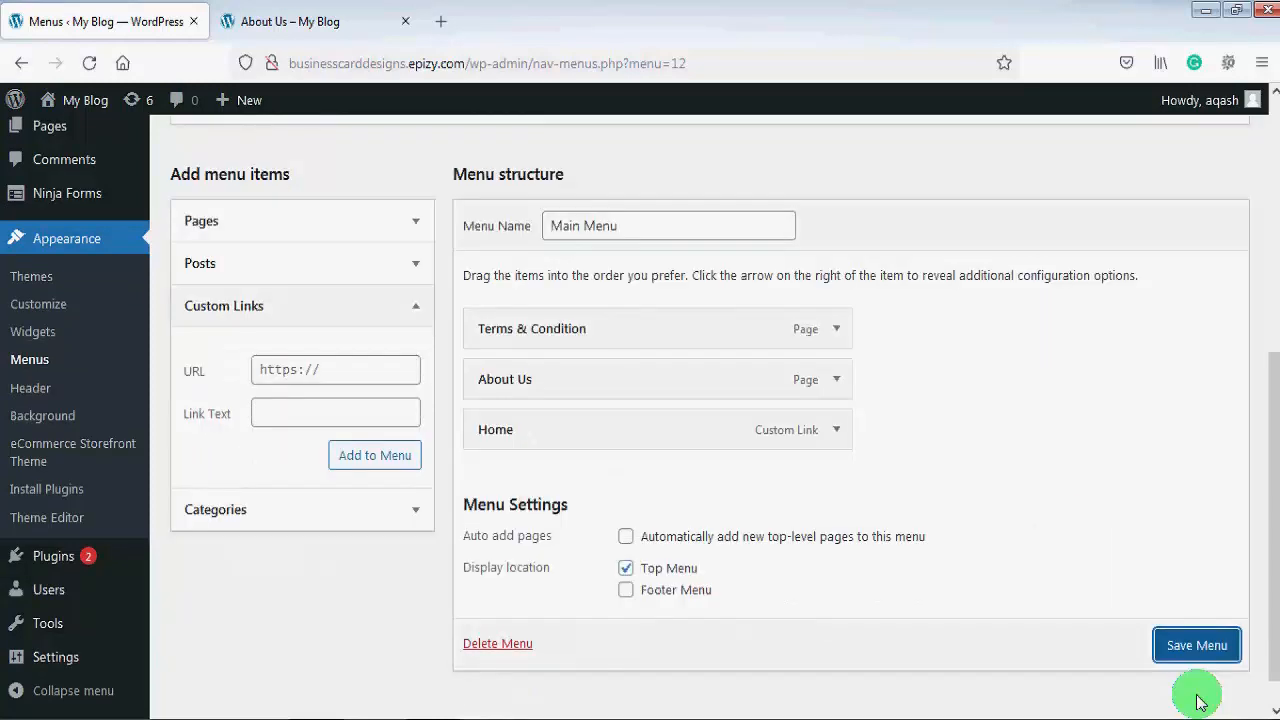
pyautogui.click(1197, 648)
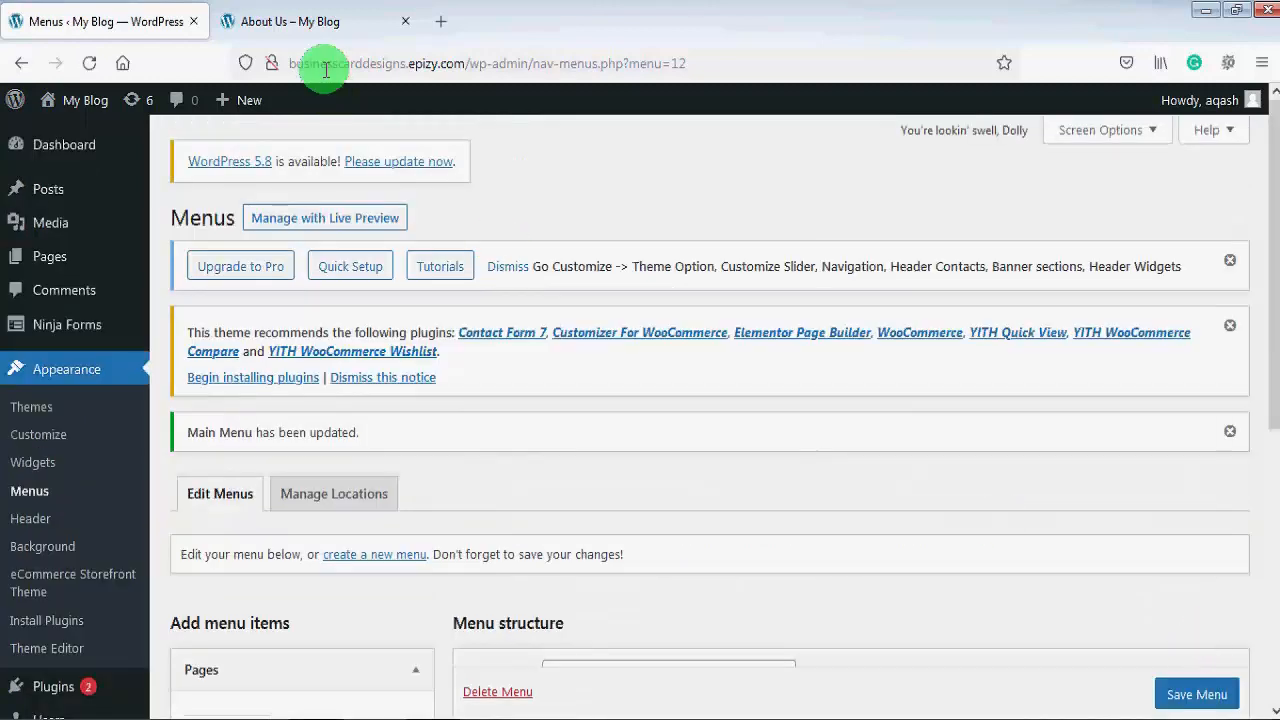
pyautogui.click(315, 22)
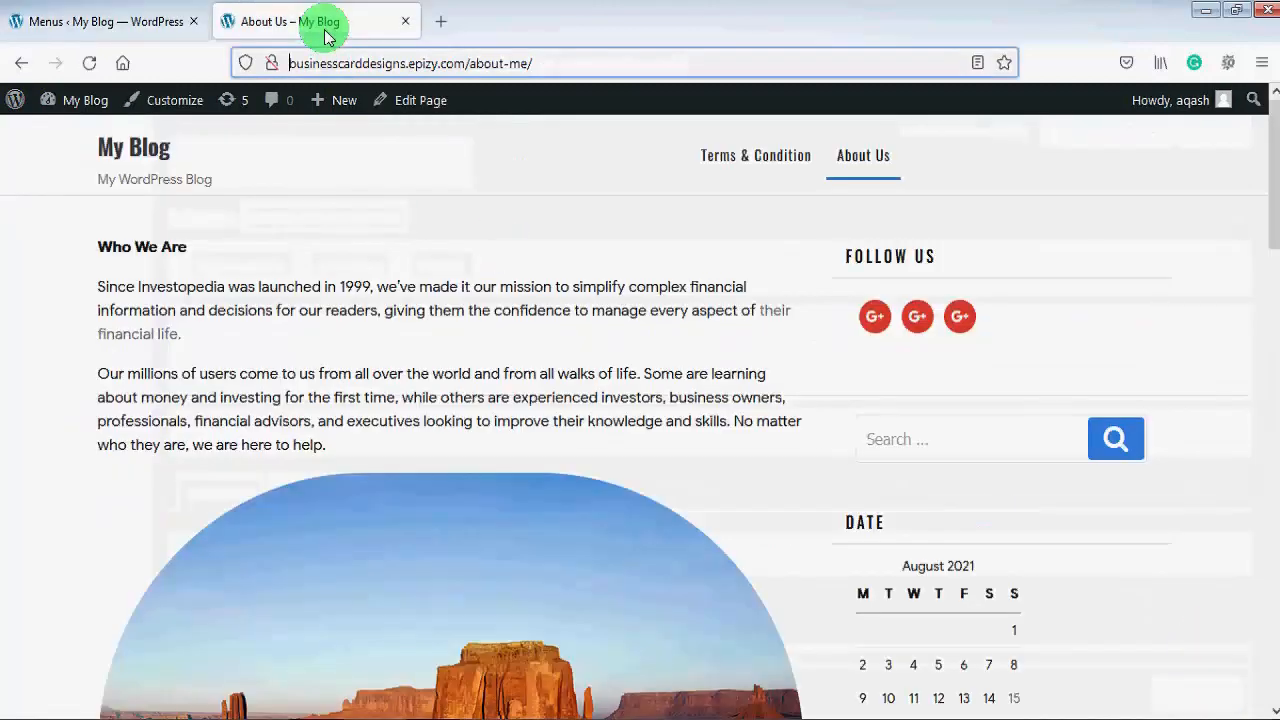
pyautogui.click(95, 72)
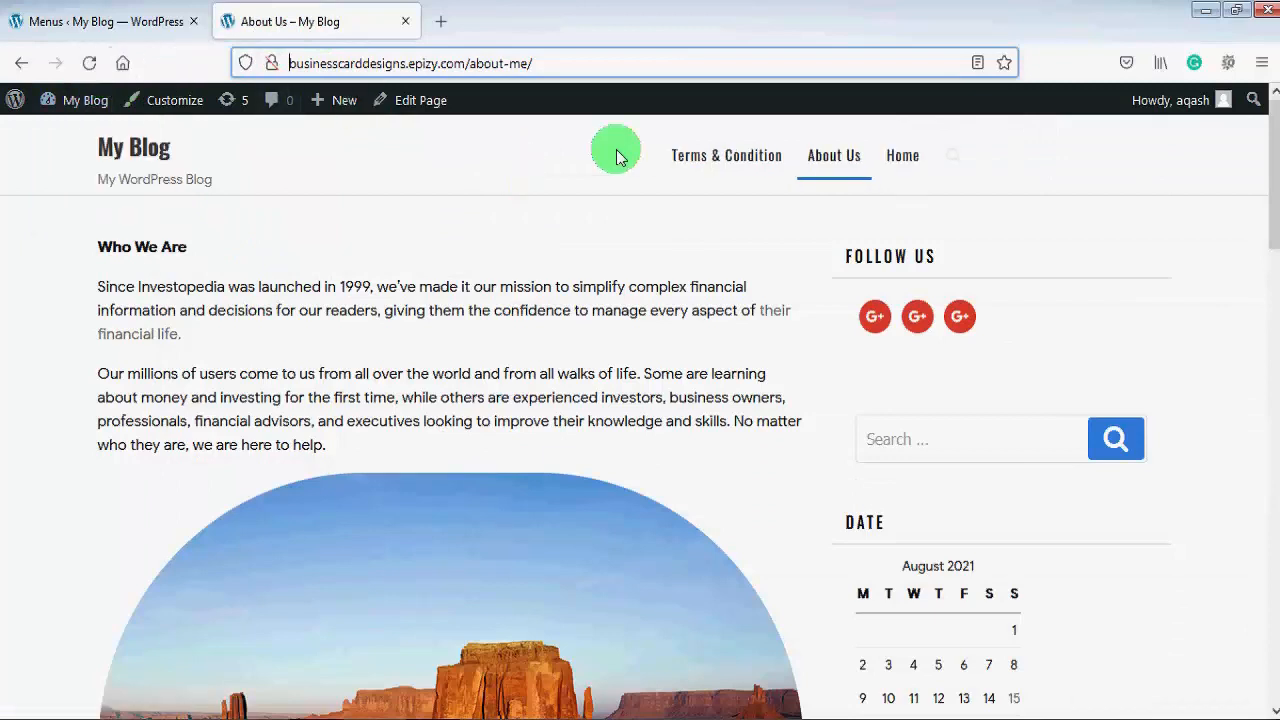
pyautogui.click(905, 168)
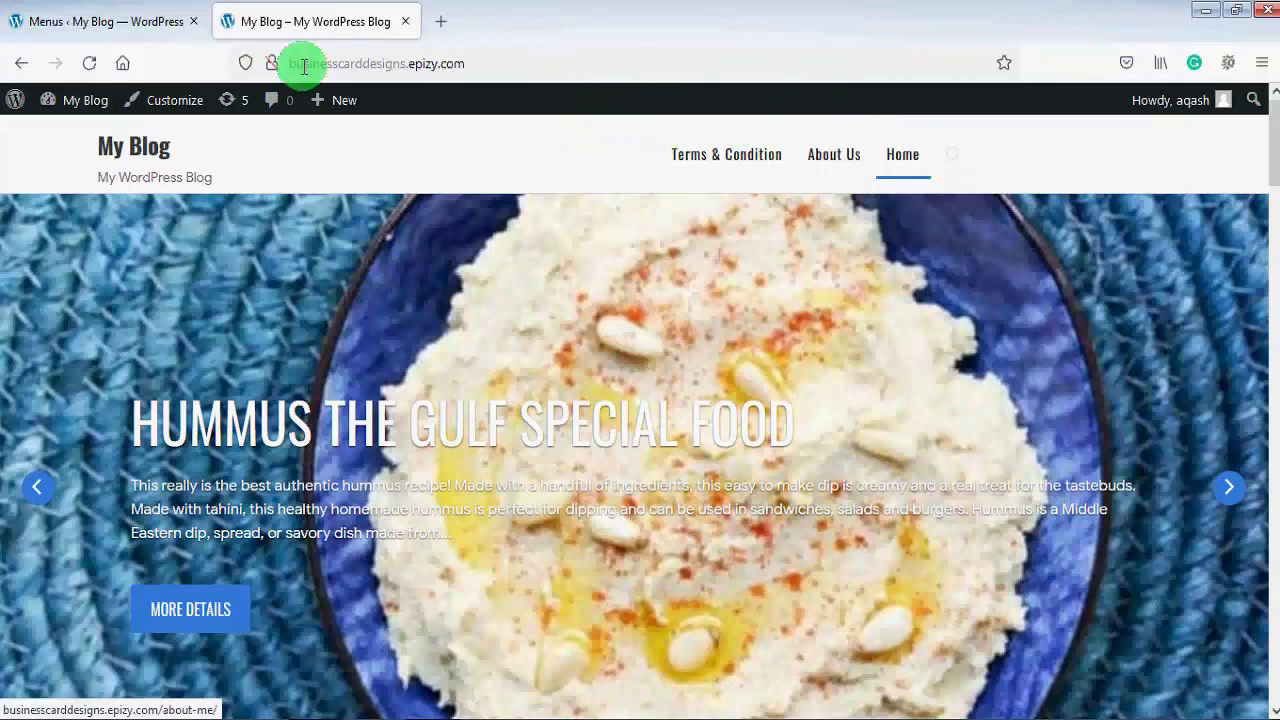
pyautogui.click(125, 20)
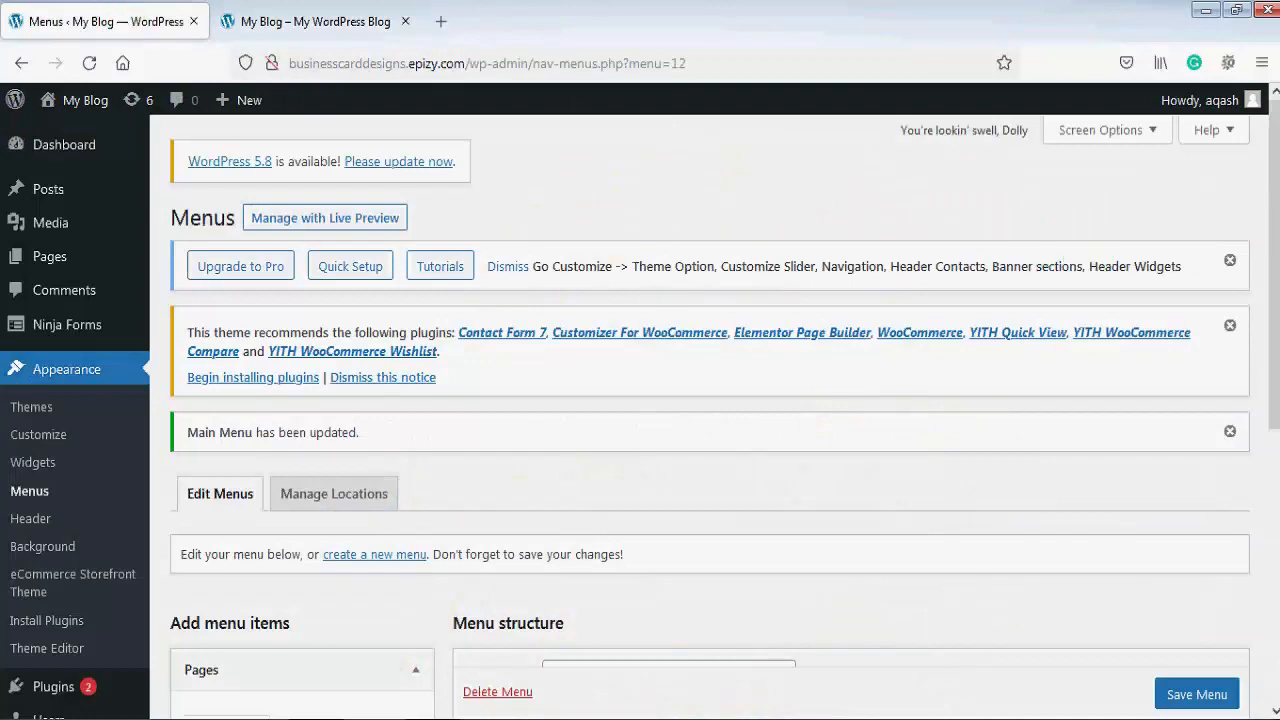
# Step: Move Home above Terms & Condition in the menu structure and save Main Menu
pyautogui.moveTo(1263, 240); pyautogui.dragTo(1251, 457)
pyautogui.moveTo(632, 503); pyautogui.dragTo(603, 383)
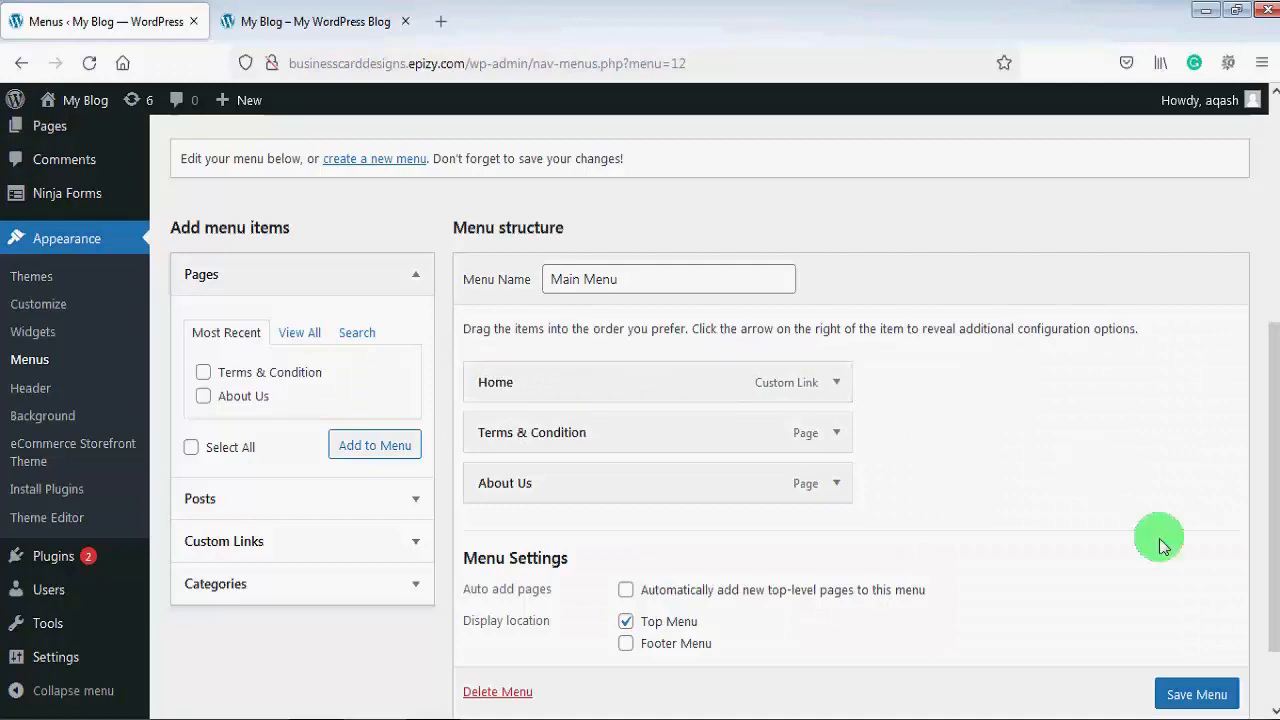
pyautogui.click(1196, 692)
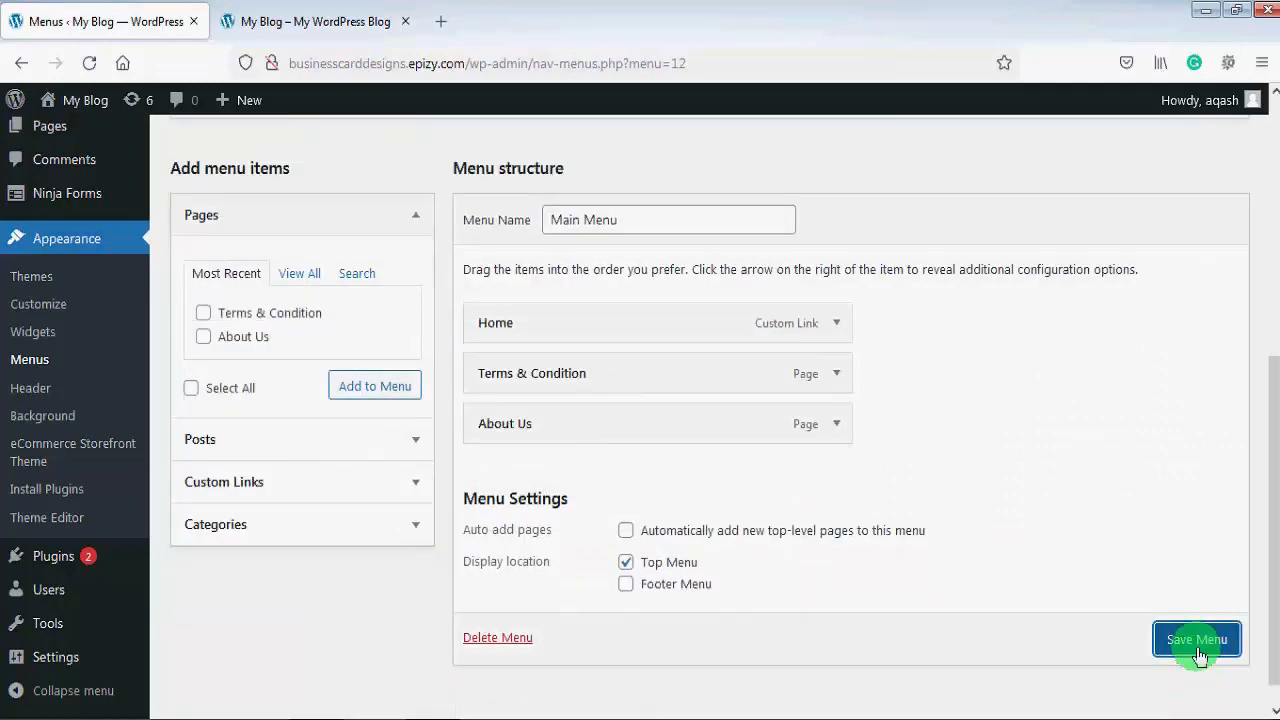
pyautogui.click(1196, 641)
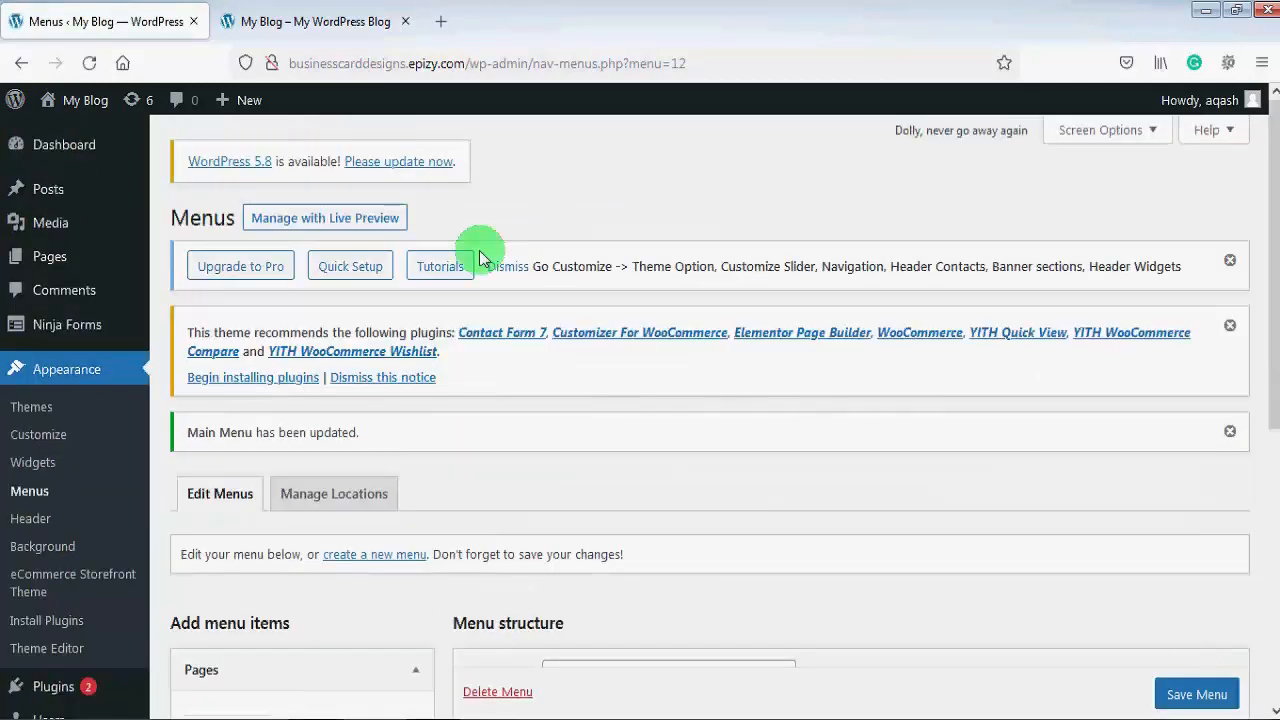
pyautogui.click(300, 20)
pyautogui.click(89, 63)
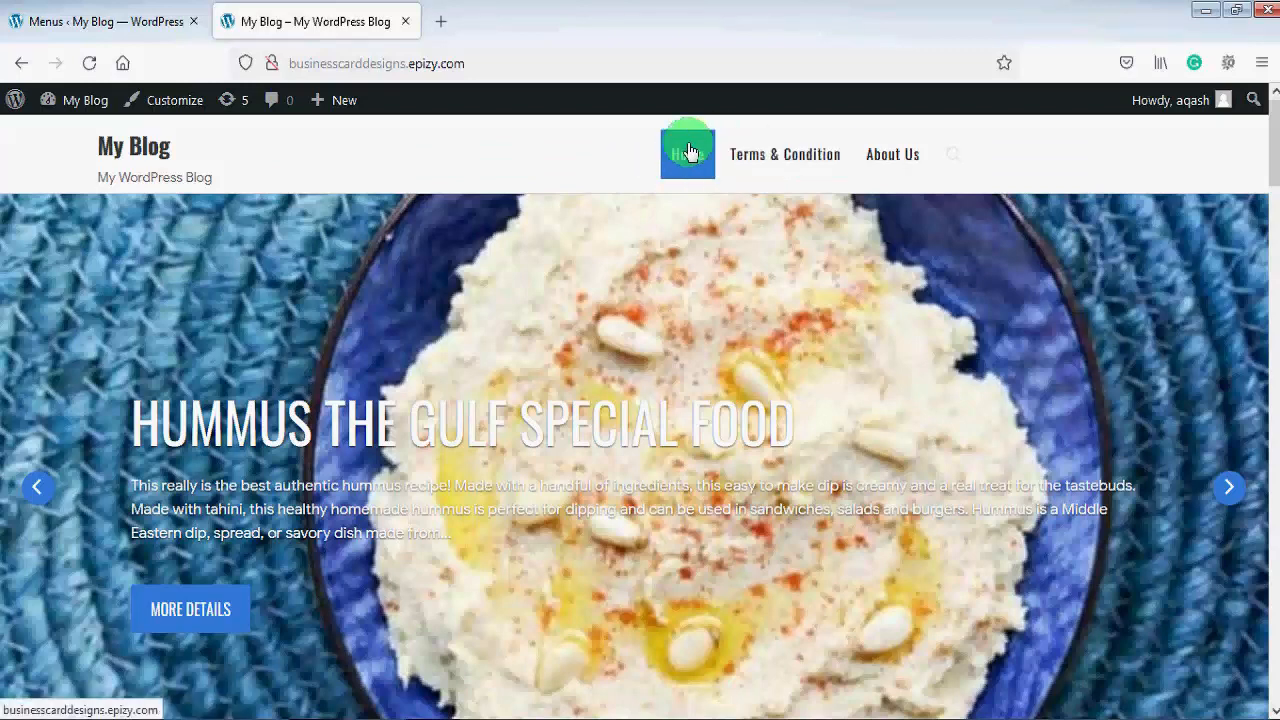
pyautogui.click(121, 20)
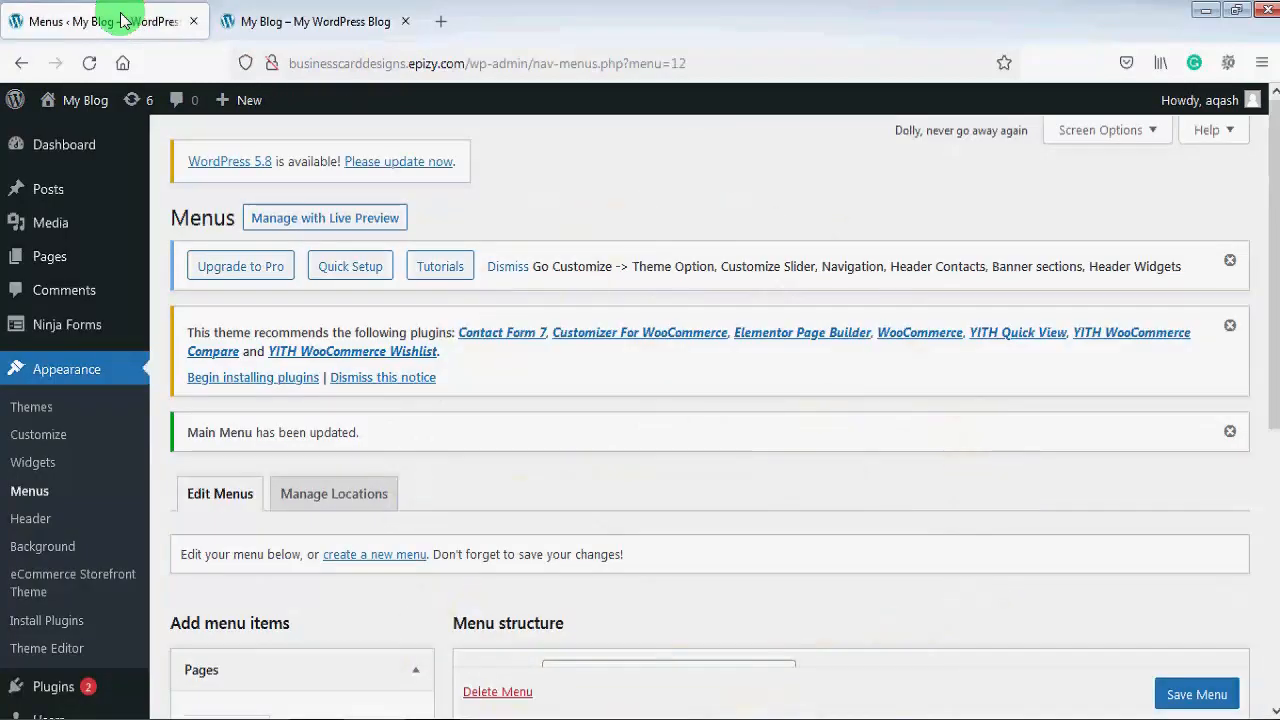
# Step: Add a 'Blog' custom link with the pasted site URL to Main Menu
pyautogui.scroll(-3, 1260, 240)
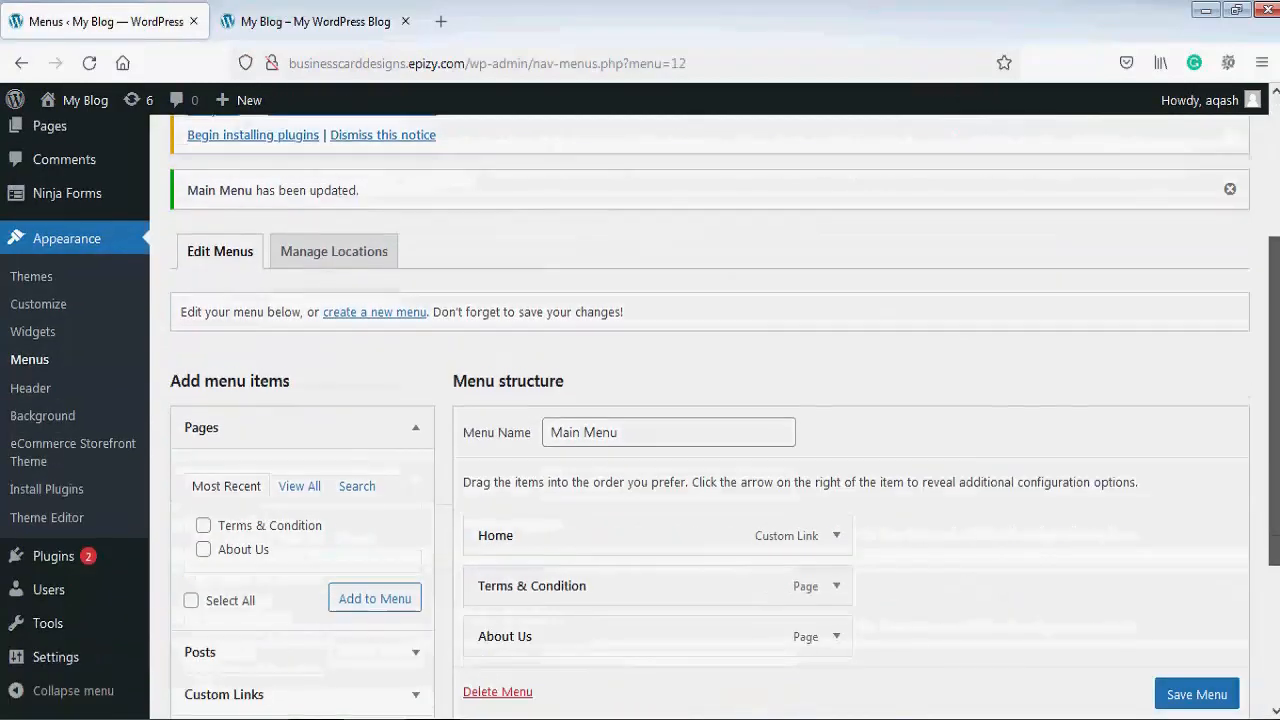
pyautogui.scroll(-2, 1260, 400)
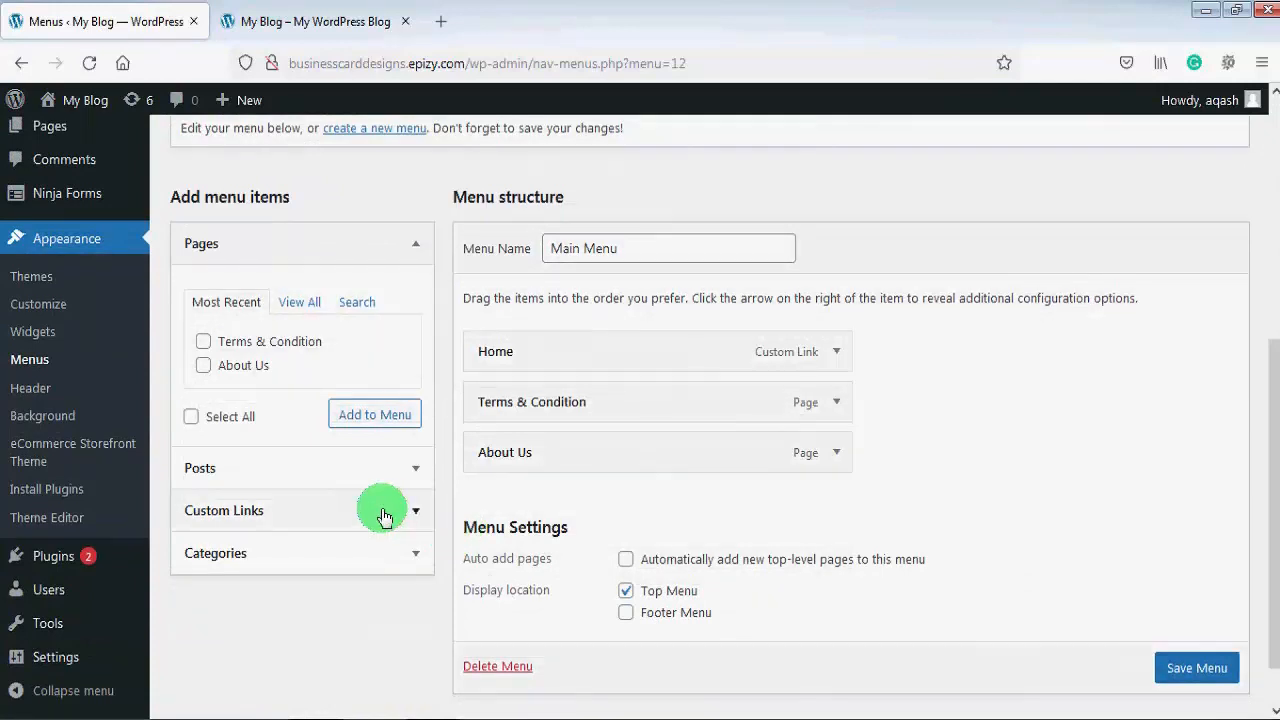
pyautogui.click(385, 513)
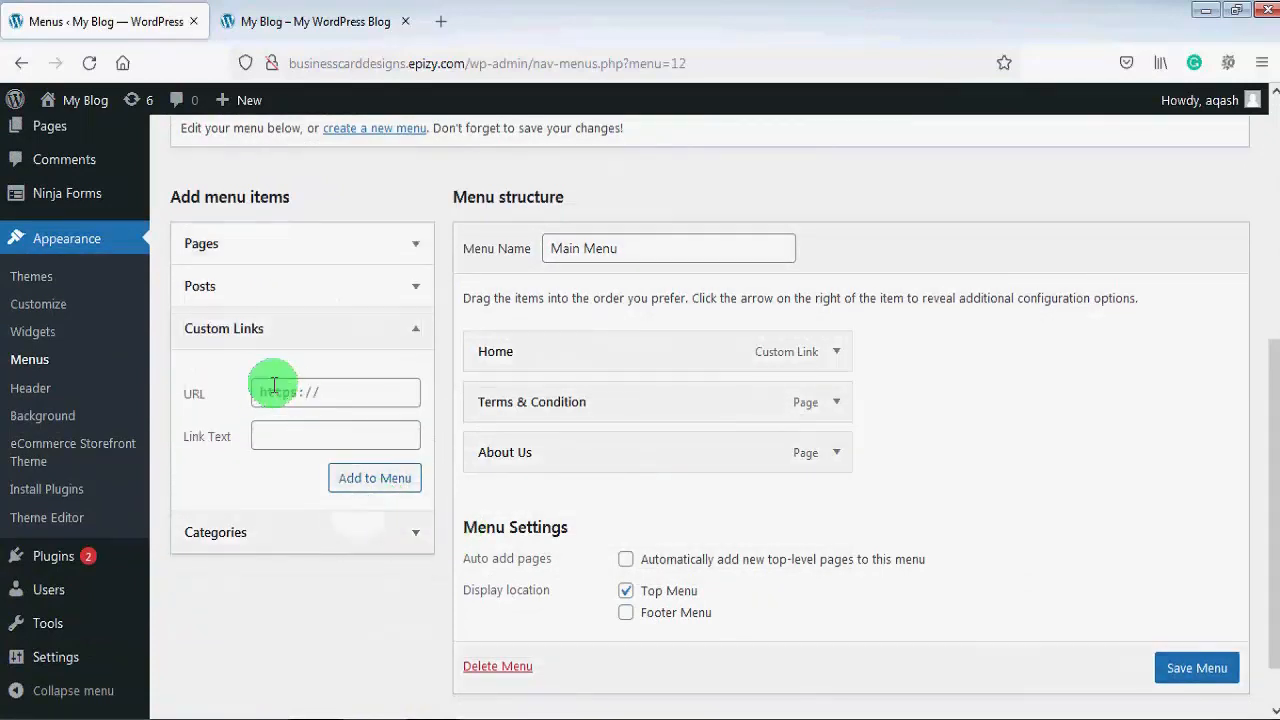
pyautogui.click(343, 396)
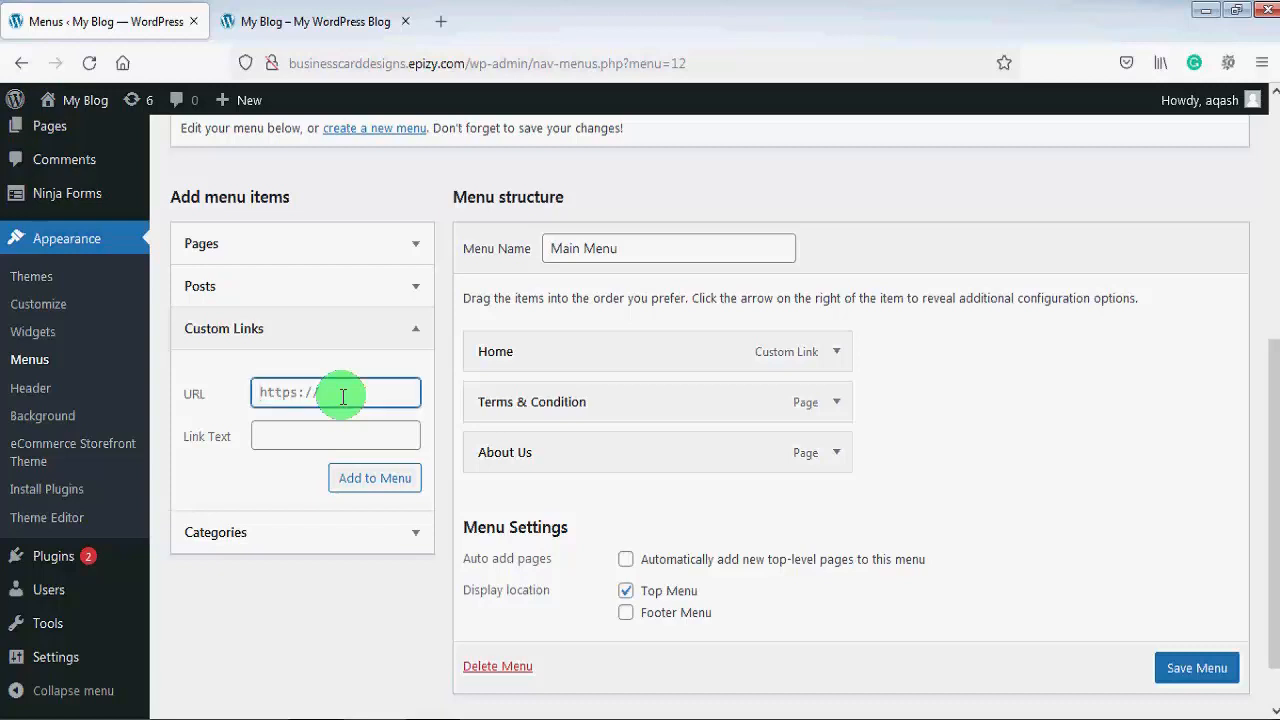
pyautogui.hotkey('ctrl', 'v')
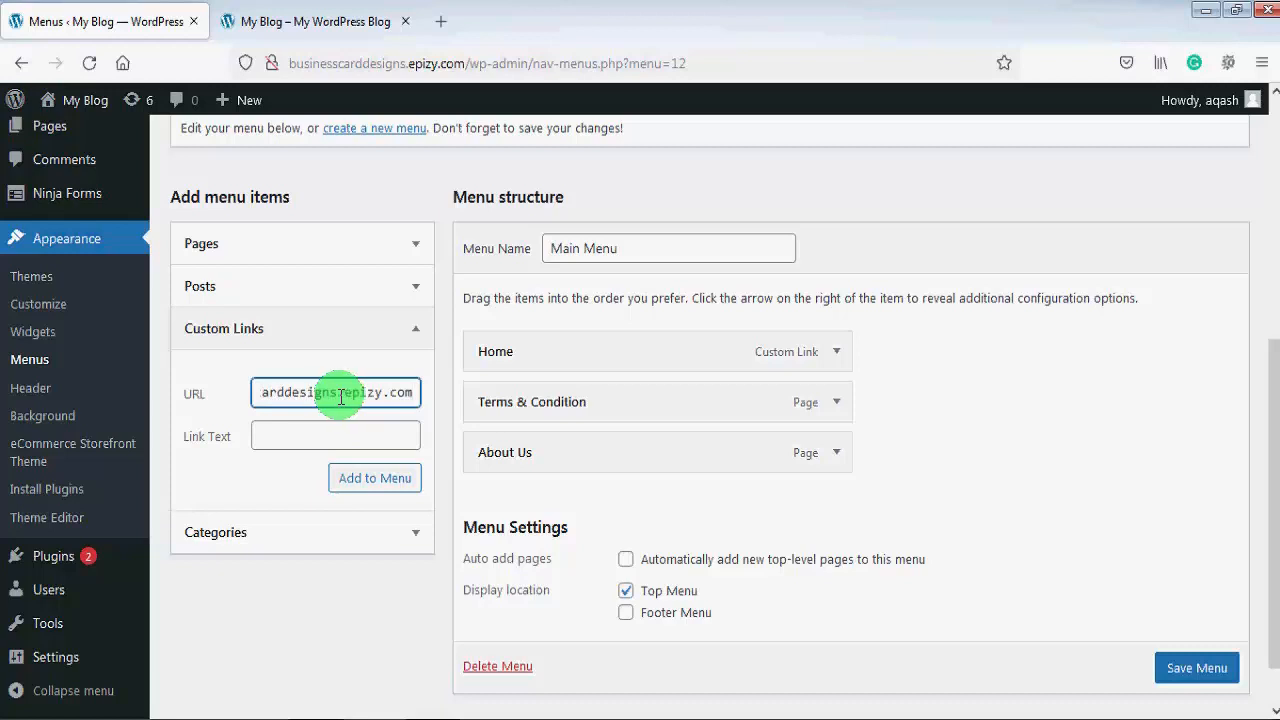
pyautogui.click(304, 437)
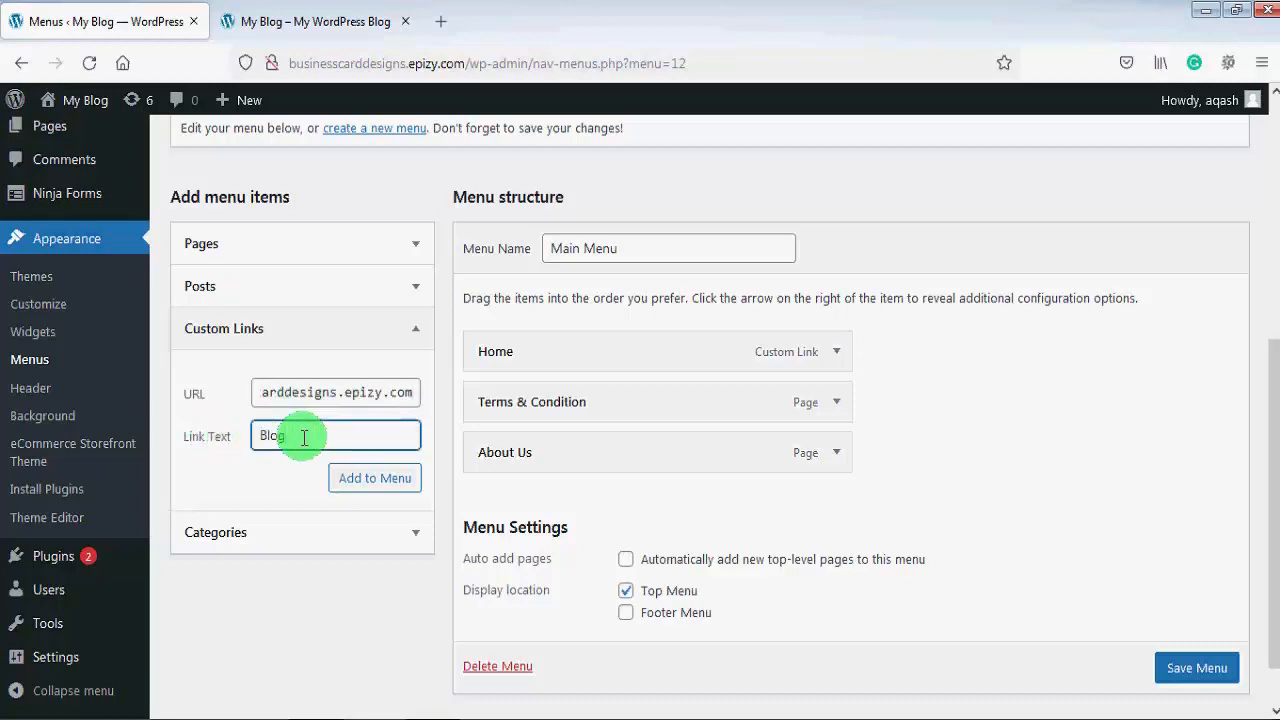
pyautogui.click(377, 480)
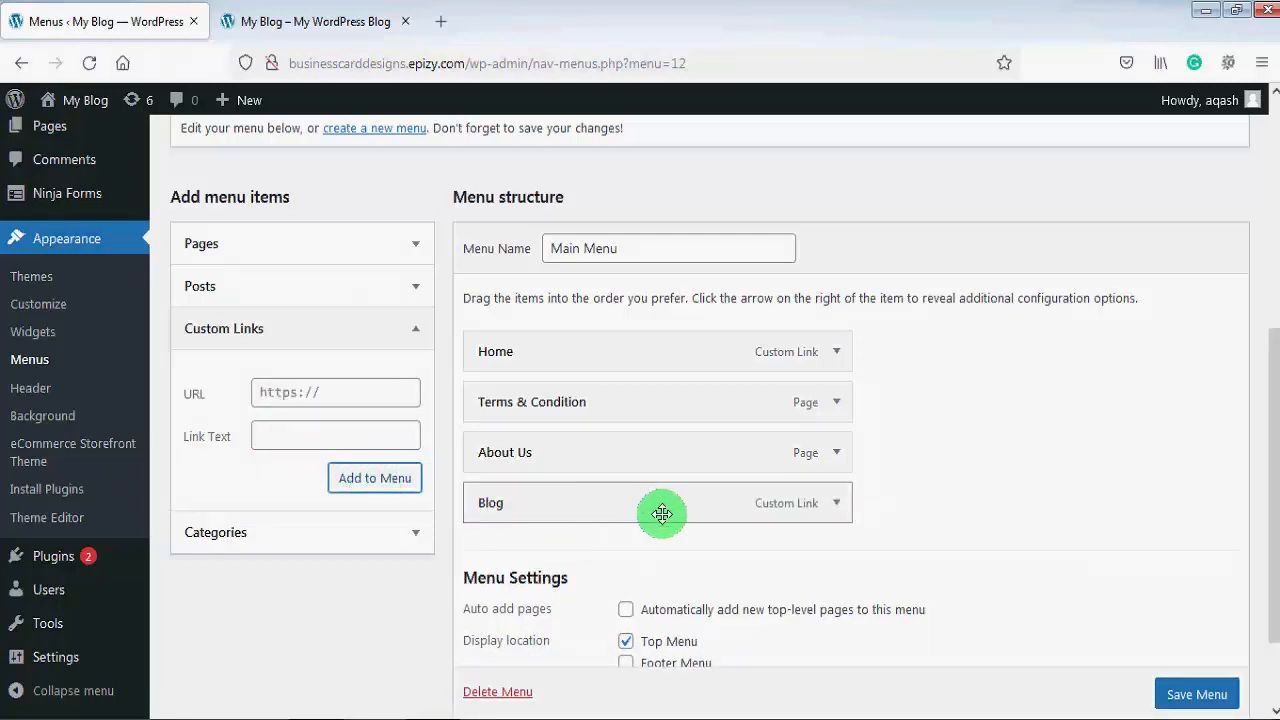
# Step: Delete the Blog item's URL so it is blank, then save the menu
pyautogui.click(838, 506)
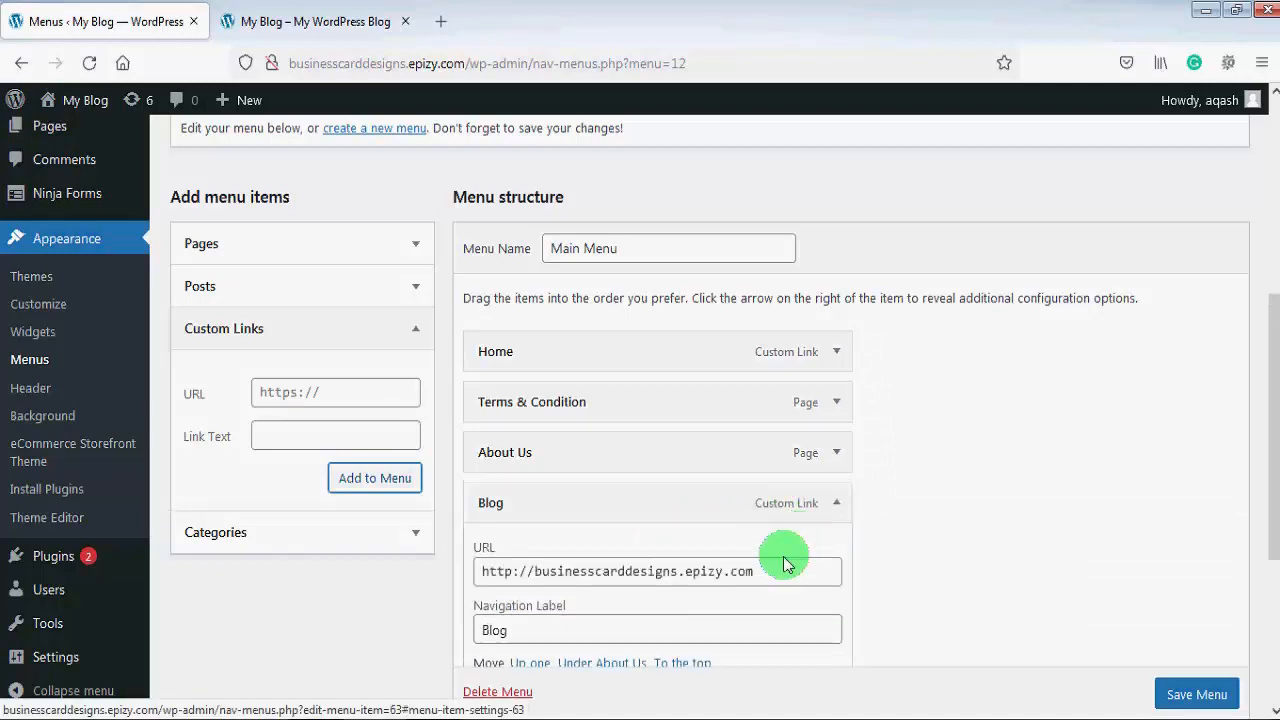
pyautogui.moveTo(774, 569); pyautogui.dragTo(466, 572)
pyautogui.press('BackSpace')
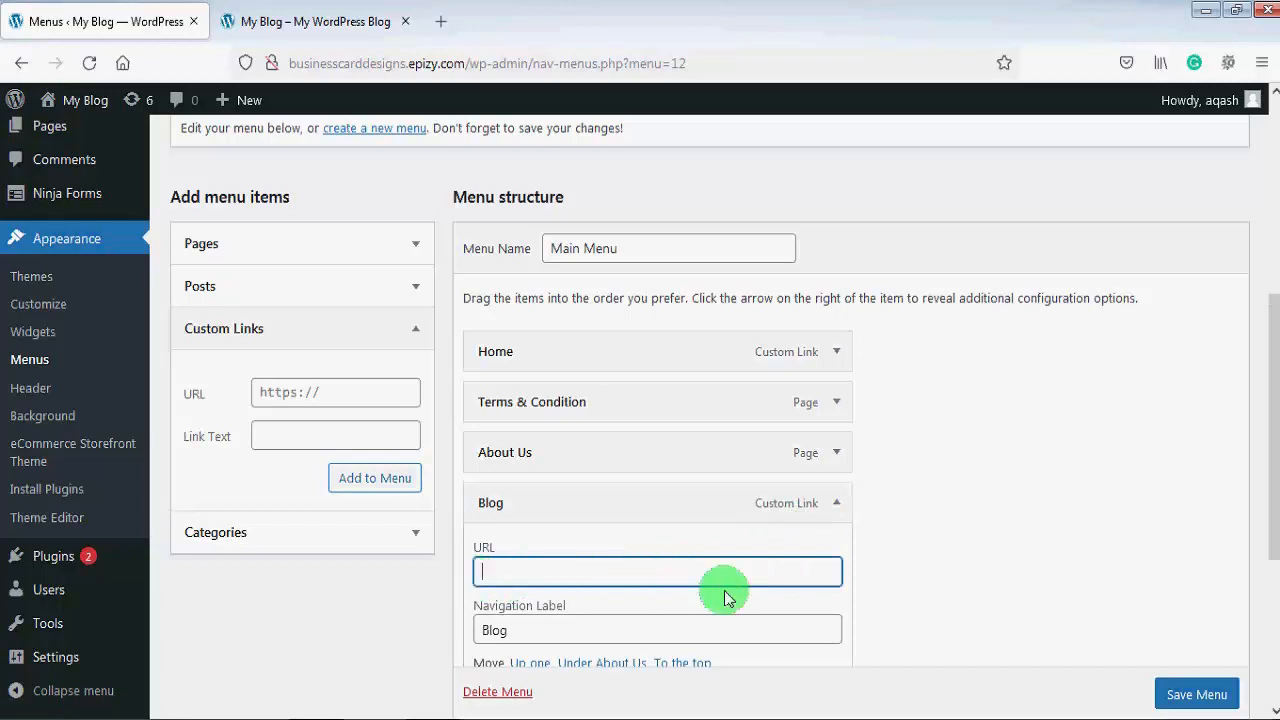
pyautogui.click(1195, 695)
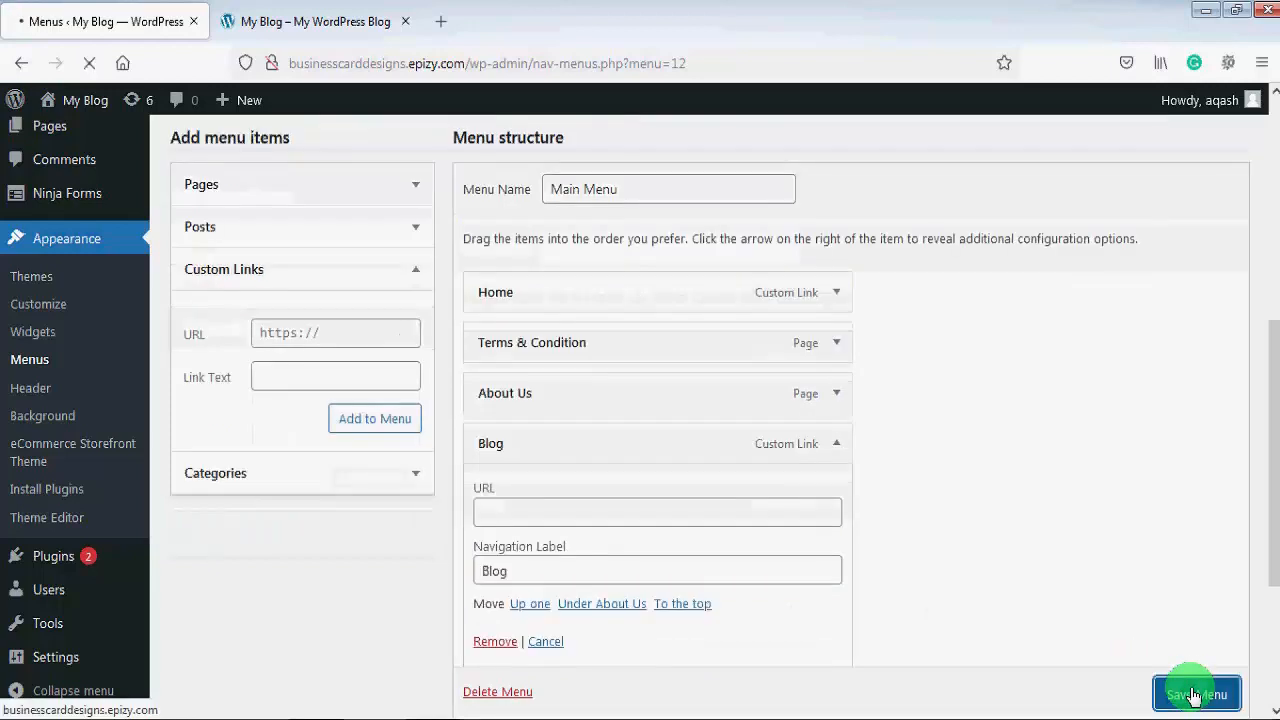
pyautogui.click(314, 20)
pyautogui.click(96, 63)
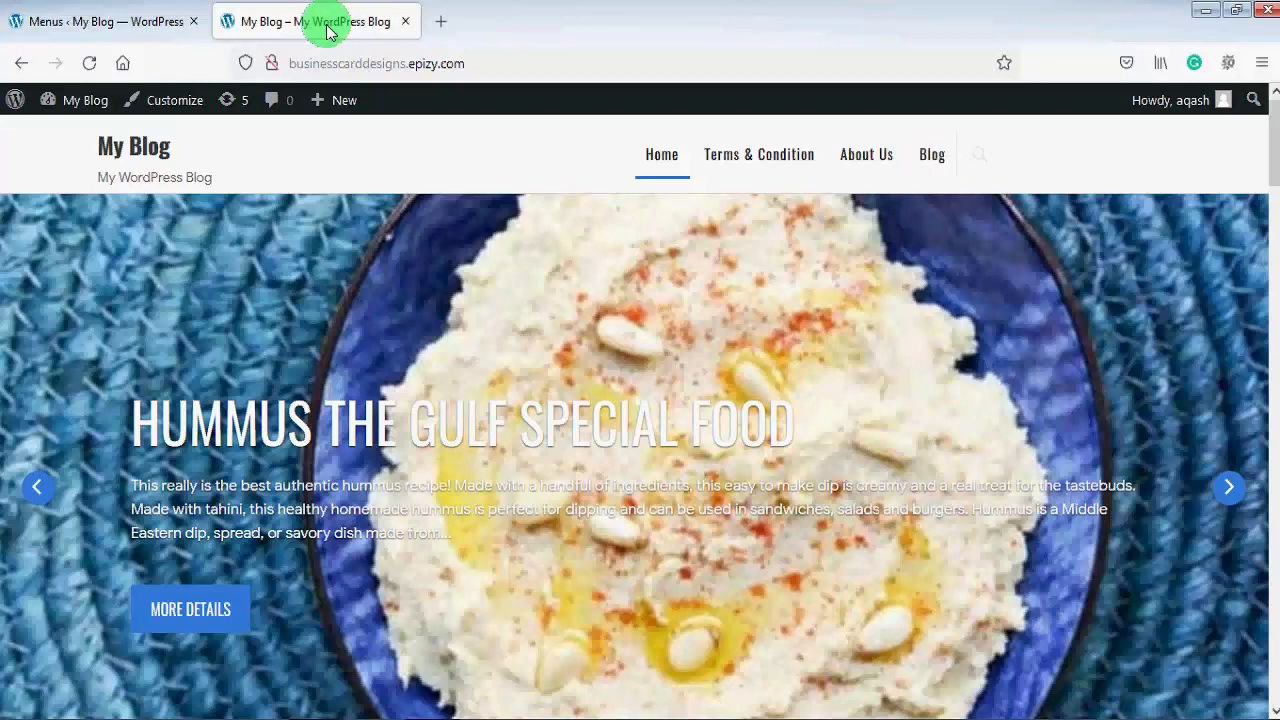
pyautogui.click(117, 23)
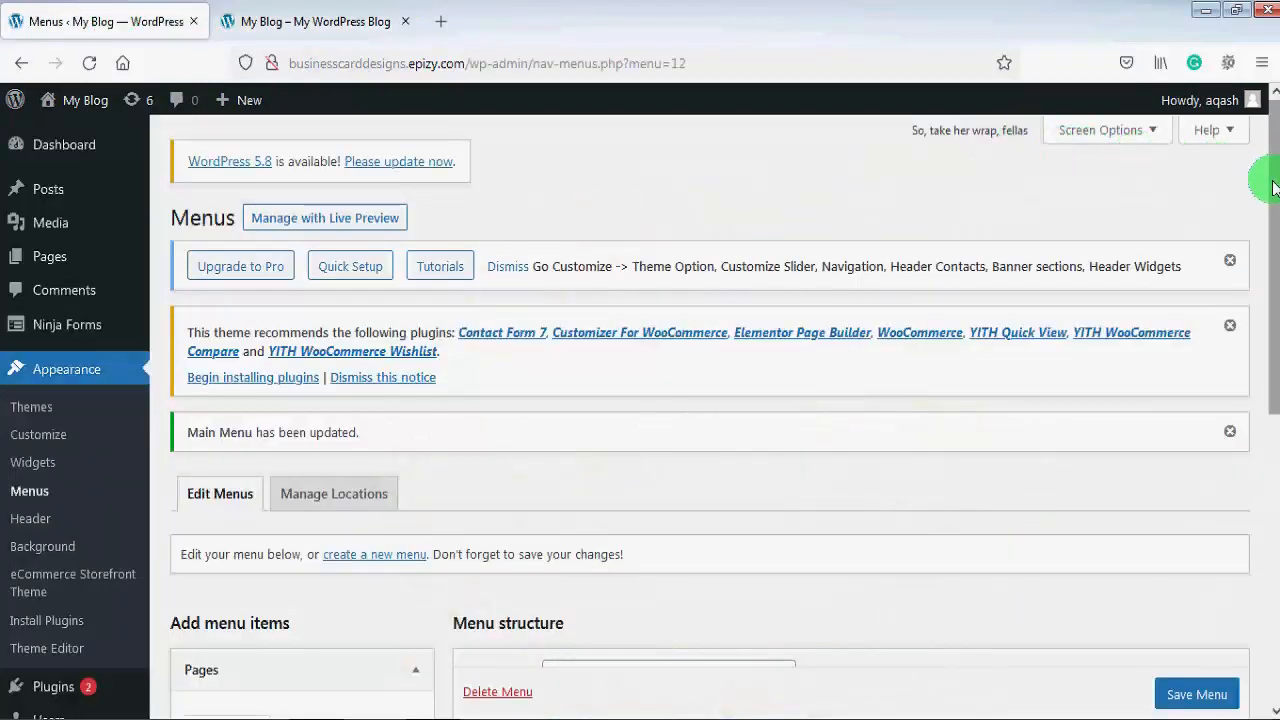
# Step: Add the Chinese, Arabic, Italian, French and Russan Foods categories to Main Menu and save
pyautogui.scroll(-3, 1275, 335)
pyautogui.moveTo(1275, 354); pyautogui.dragTo(1276, 436)
pyautogui.click(418, 512)
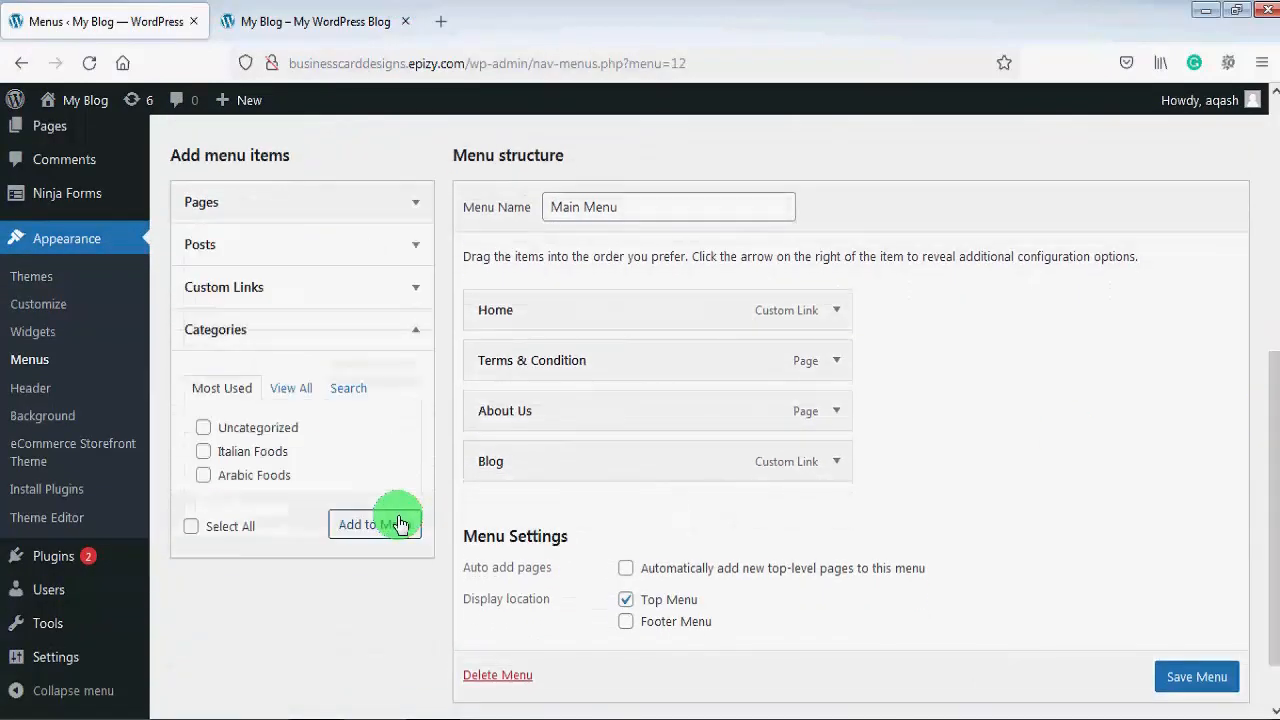
pyautogui.click(292, 394)
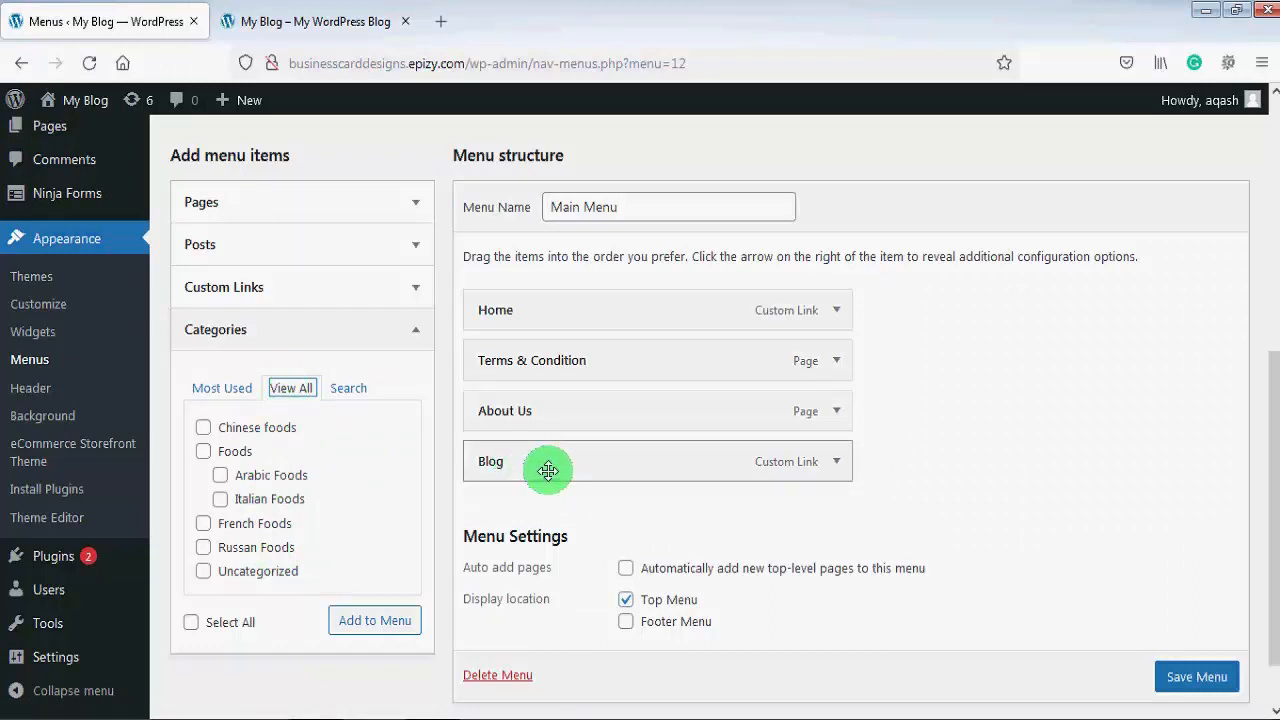
pyautogui.click(295, 394)
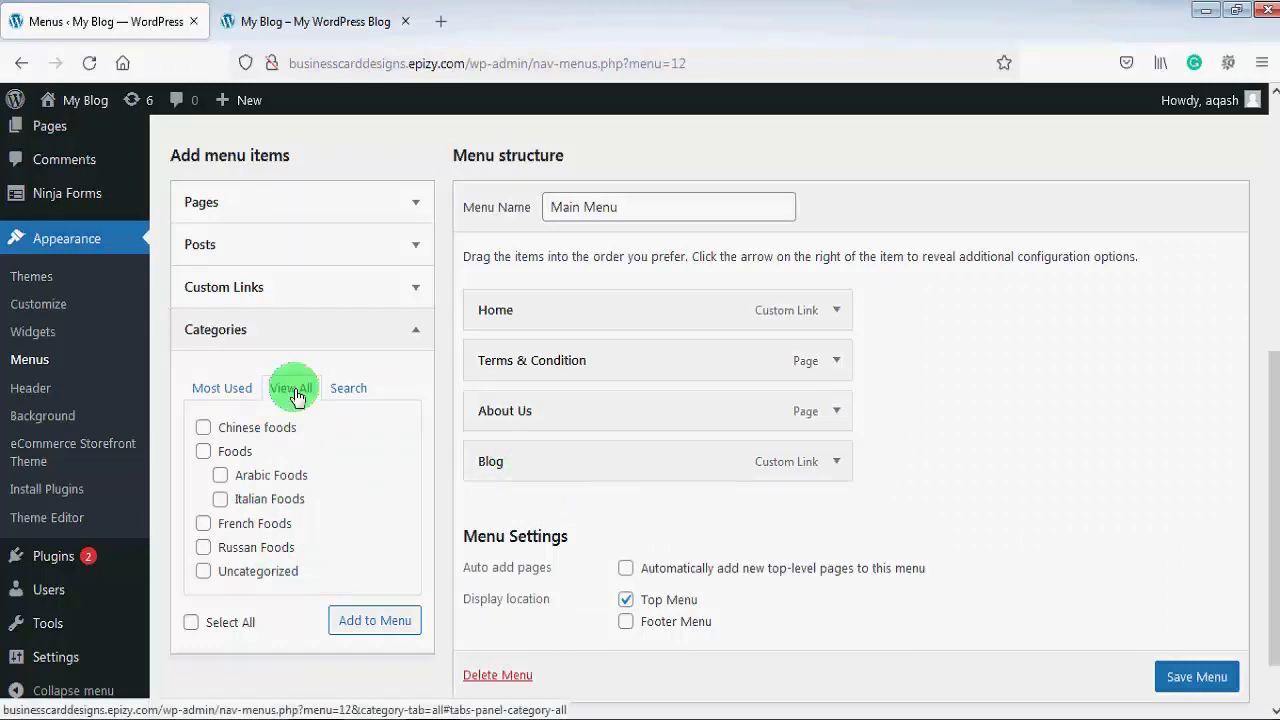
pyautogui.click(204, 428)
pyautogui.click(219, 476)
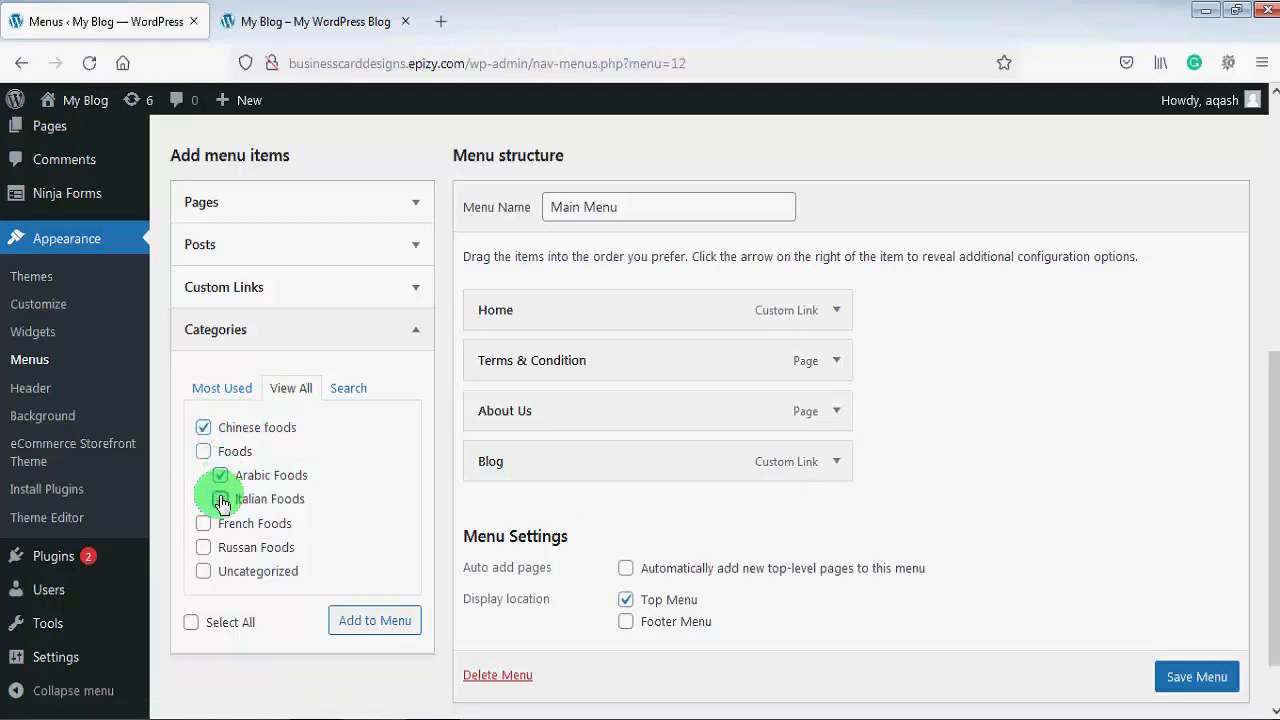
pyautogui.click(221, 500)
pyautogui.click(204, 524)
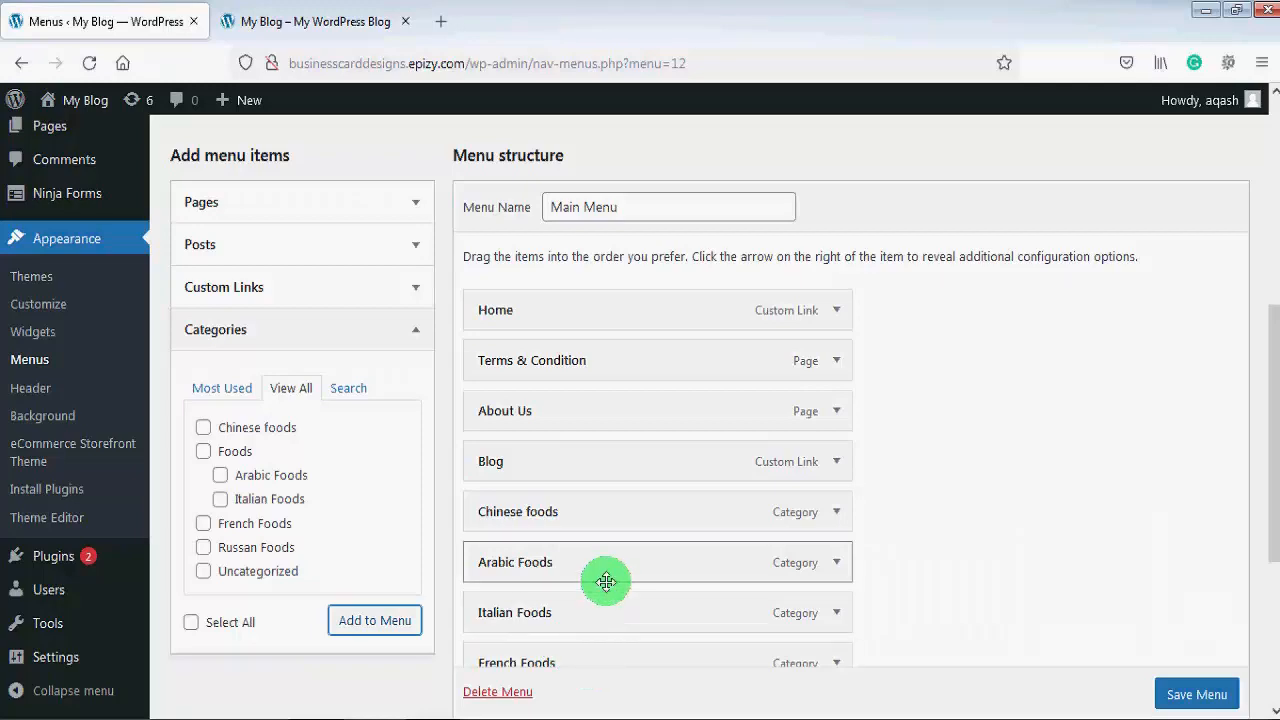
pyautogui.click(1197, 694)
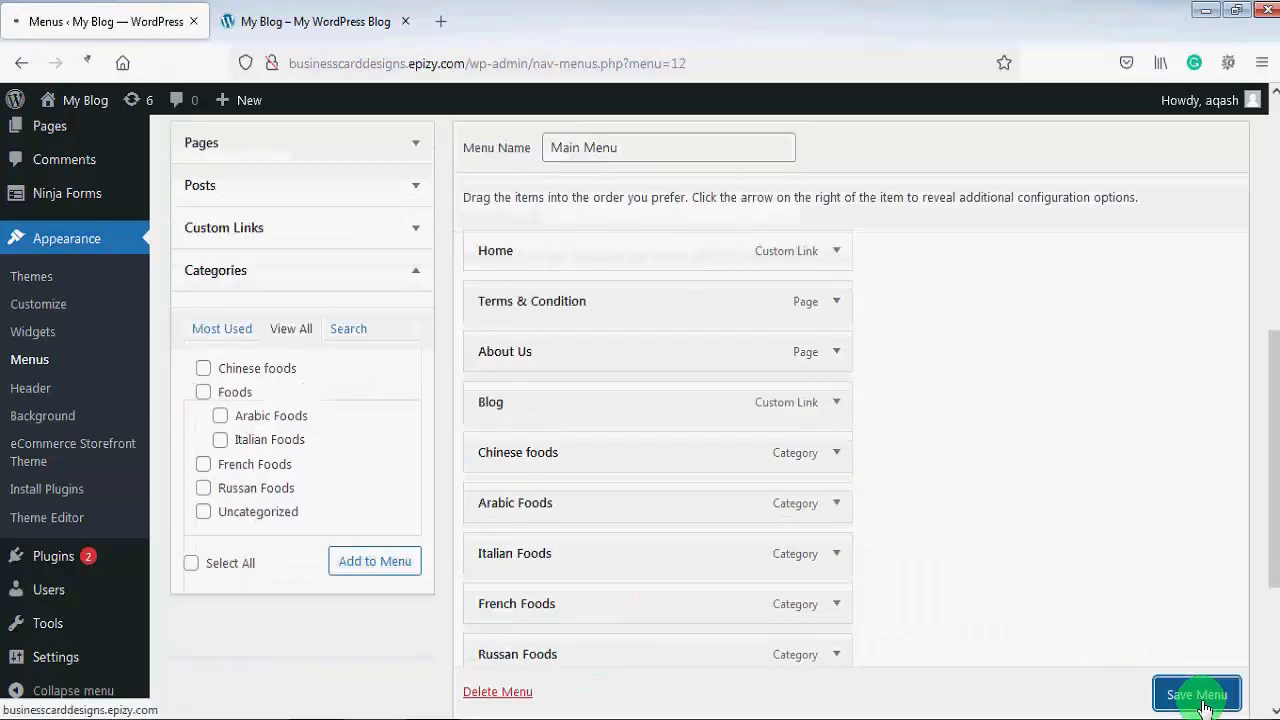
pyautogui.click(330, 21)
pyautogui.click(89, 63)
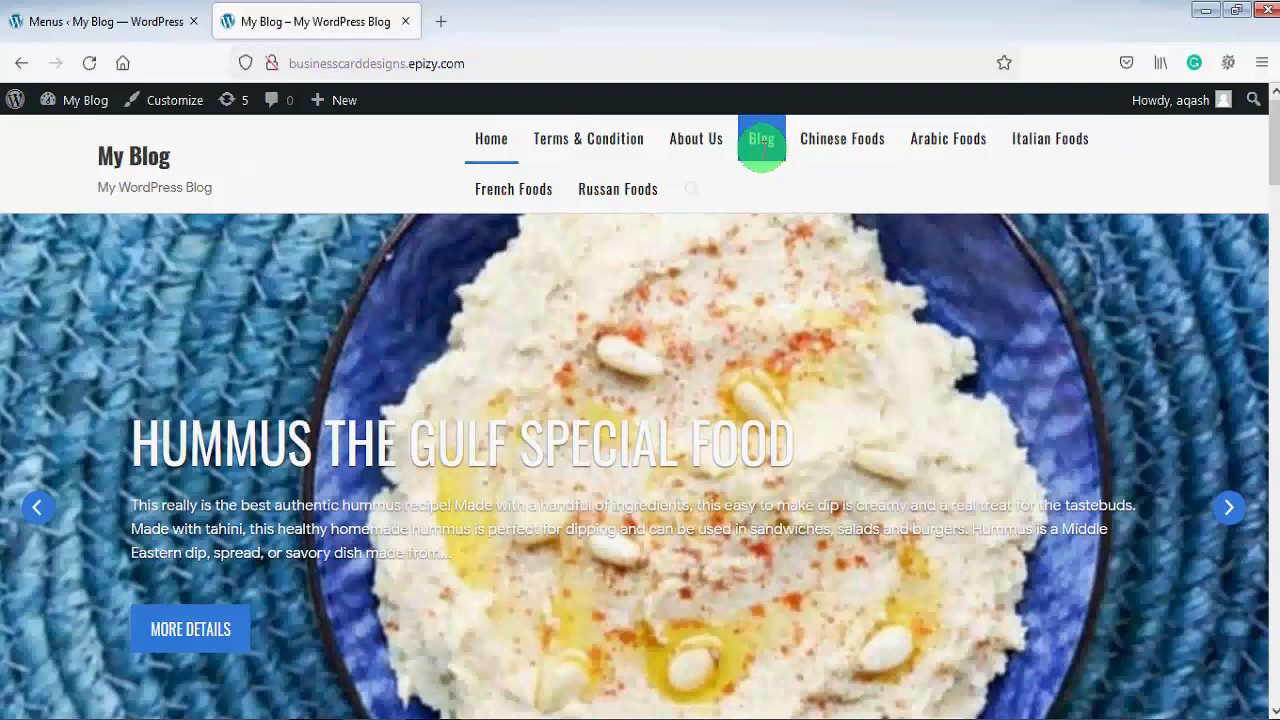
pyautogui.click(85, 22)
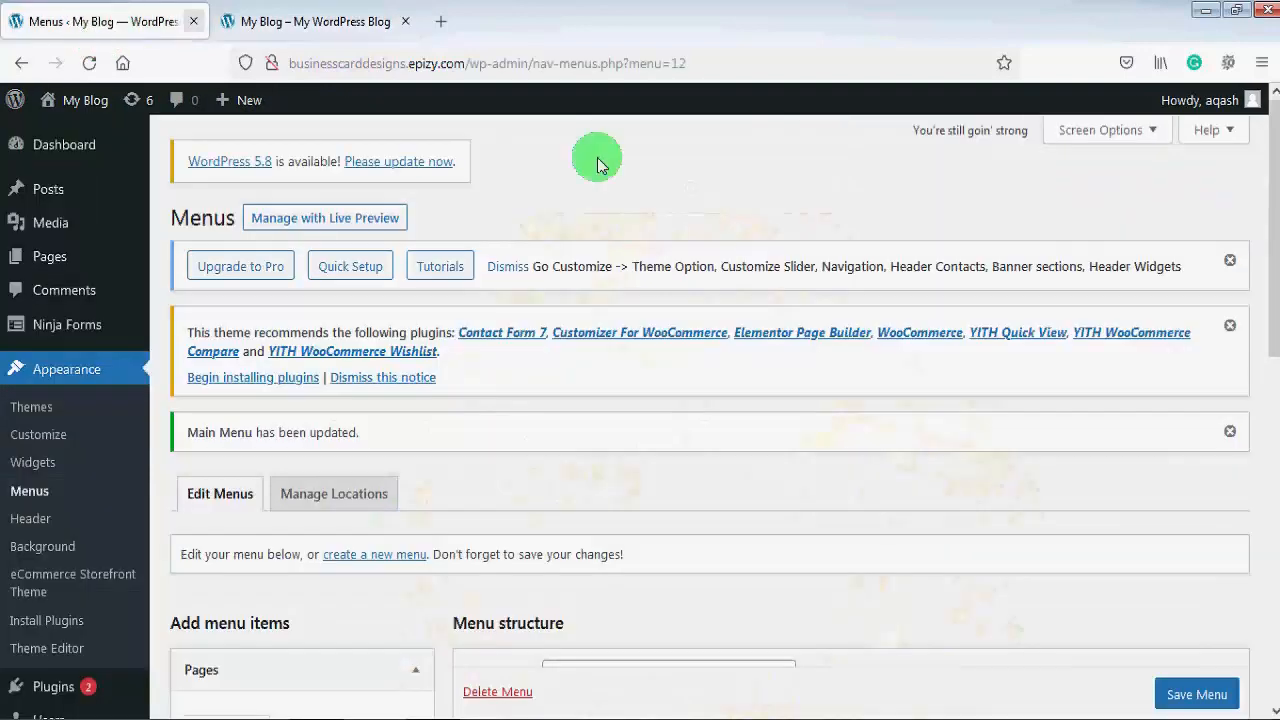
# Step: Indent Chinese, Arabic, Italian, French and Russan Foods beneath Blog as sub items, then save
pyautogui.moveTo(1272, 296); pyautogui.dragTo(1266, 516)
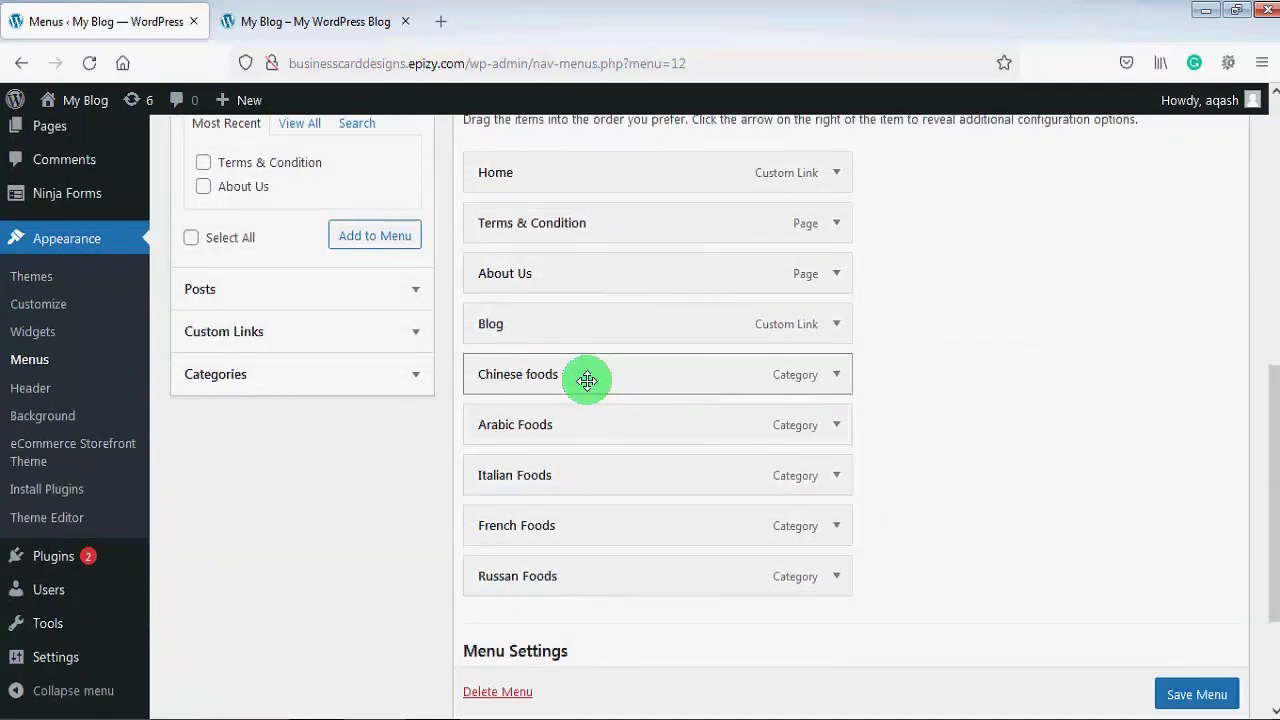
pyautogui.moveTo(587, 380); pyautogui.dragTo(626, 374)
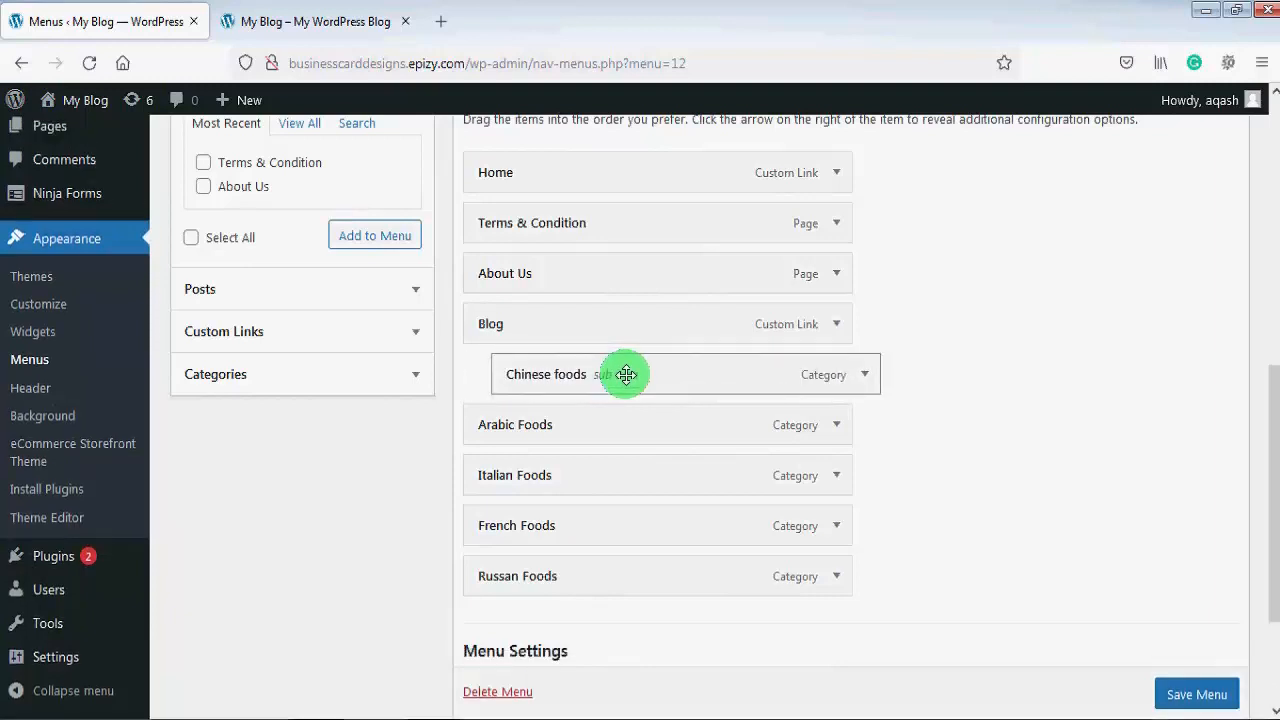
pyautogui.moveTo(577, 424); pyautogui.dragTo(601, 427)
pyautogui.moveTo(580, 477); pyautogui.dragTo(615, 478)
pyautogui.moveTo(580, 526); pyautogui.dragTo(621, 535)
pyautogui.moveTo(580, 577)
pyautogui.mouseDown()
pyautogui.moveTo(606, 577)
pyautogui.moveTo(578, 585)
pyautogui.mouseUp()
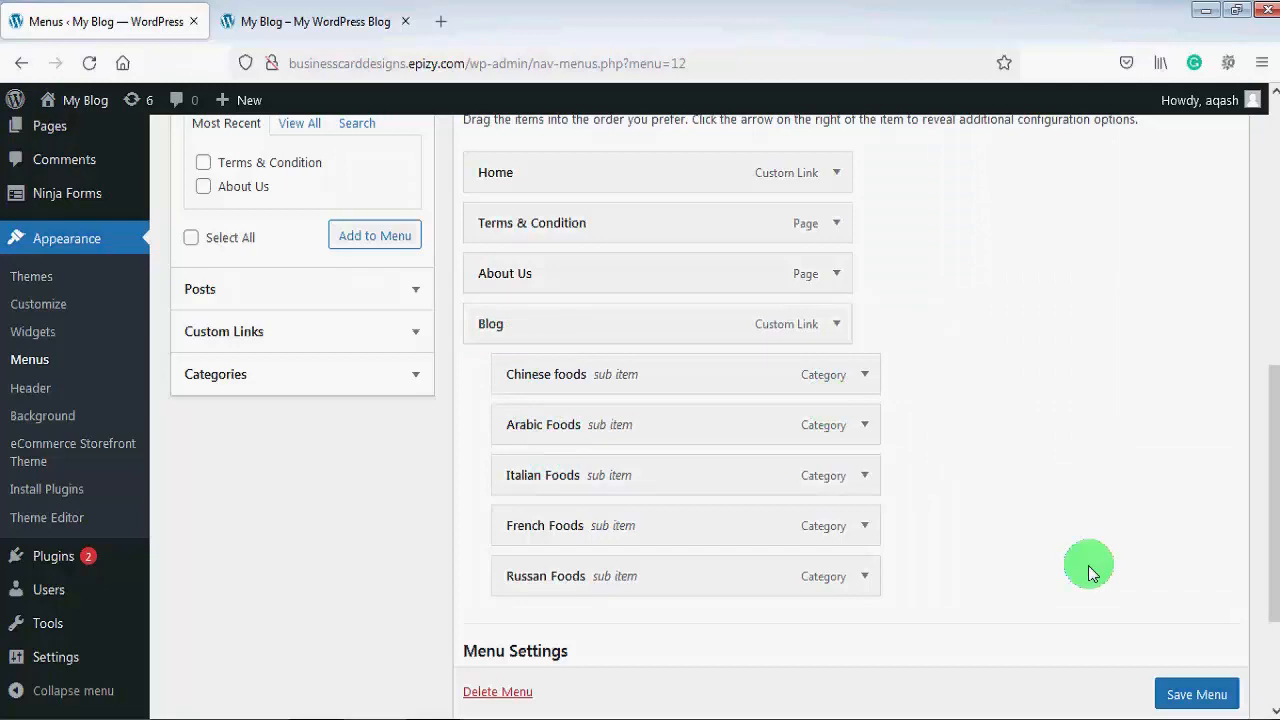
pyautogui.scroll(-1, 1214, 690)
pyautogui.click(1214, 692)
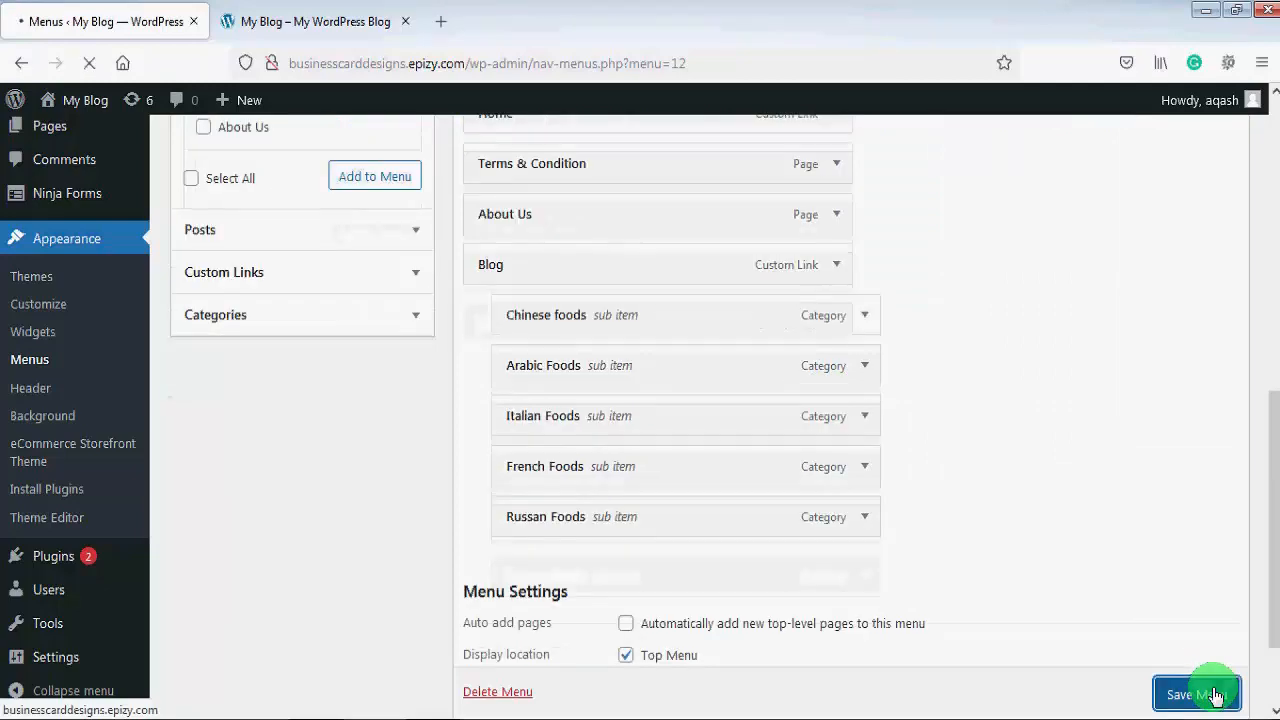
# Step: Reload the live My Blog homepage and show the Blog dropdown of food categories
pyautogui.click(309, 20)
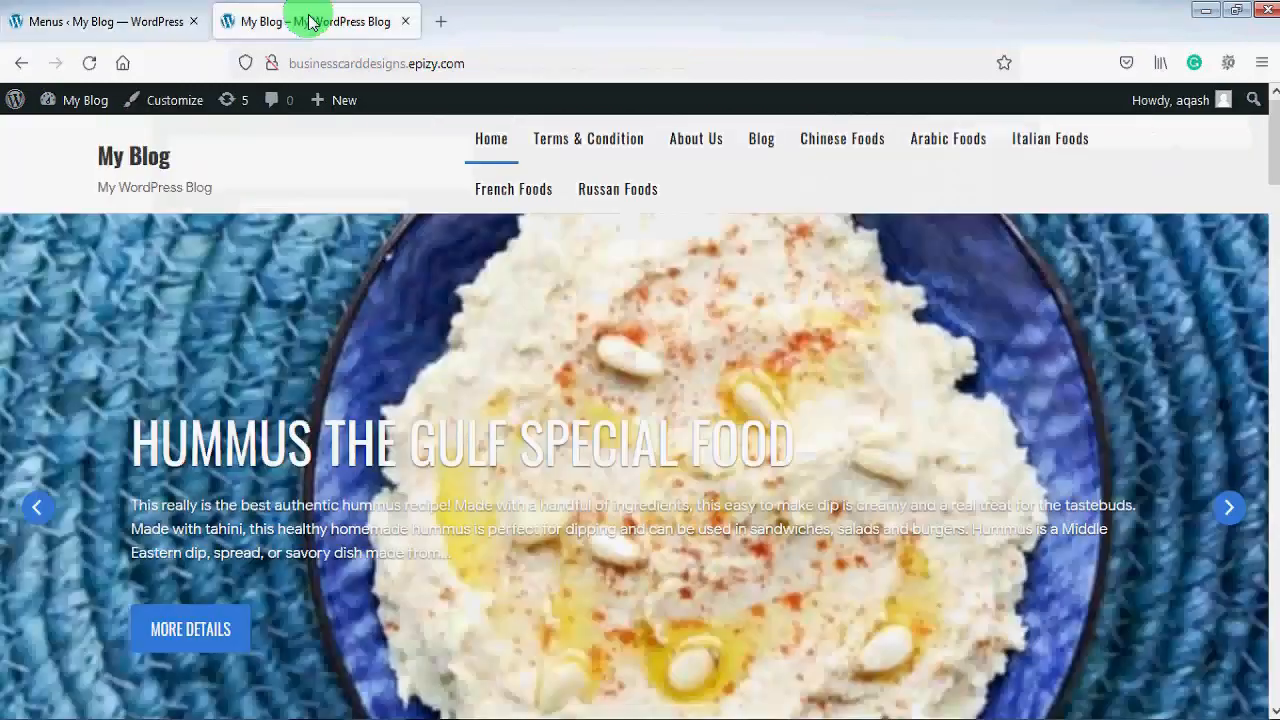
pyautogui.click(89, 68)
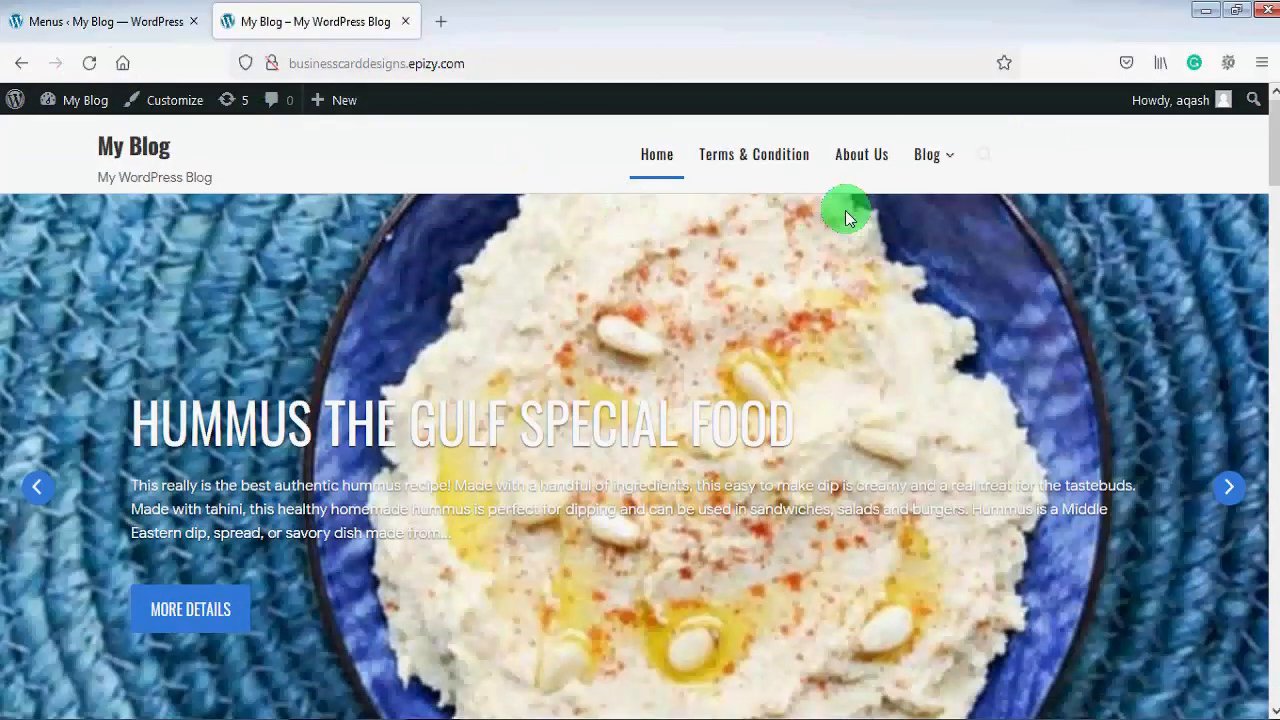
pyautogui.moveTo(958, 160)
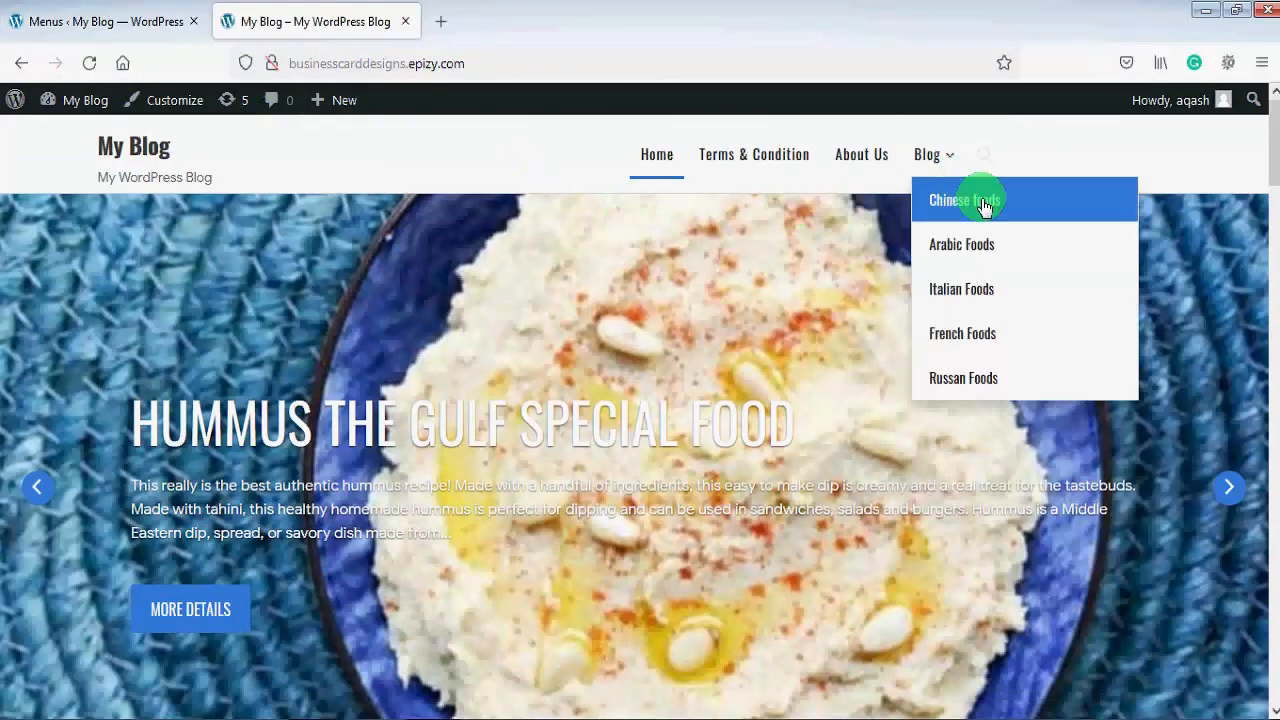